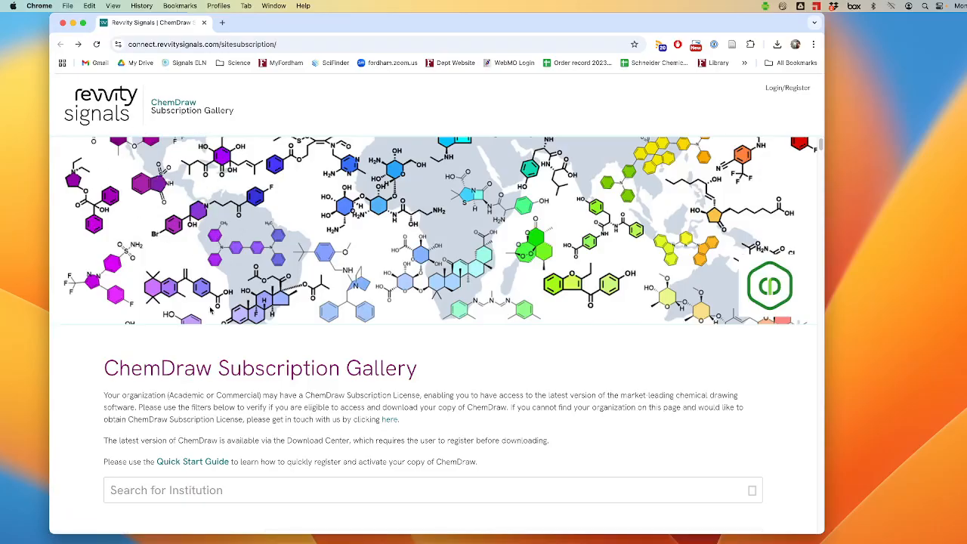
Search the institution list for "fordham", open the registration form for the latest ChemDraw version and review its fields
scroll(229, 456, "down", 2)
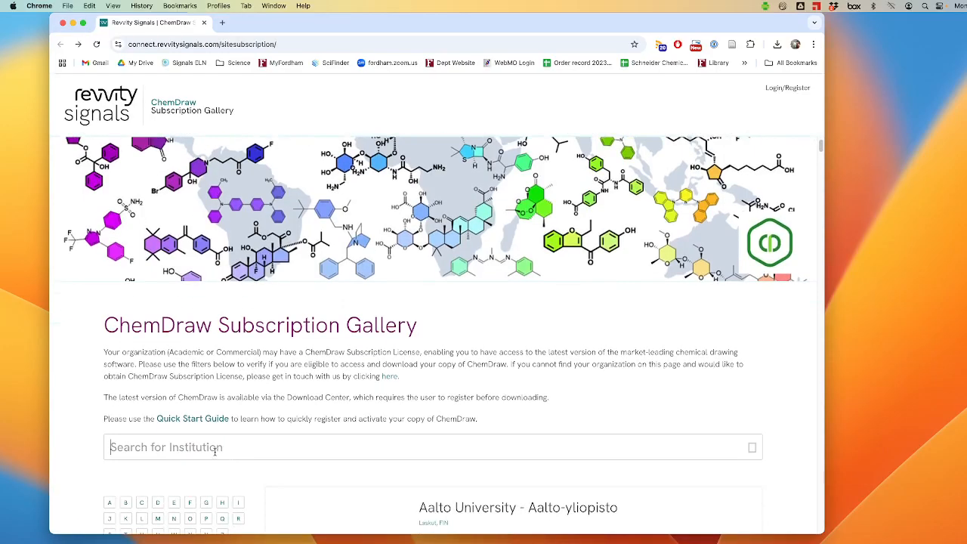
left_click(215, 447)
type("fordham")
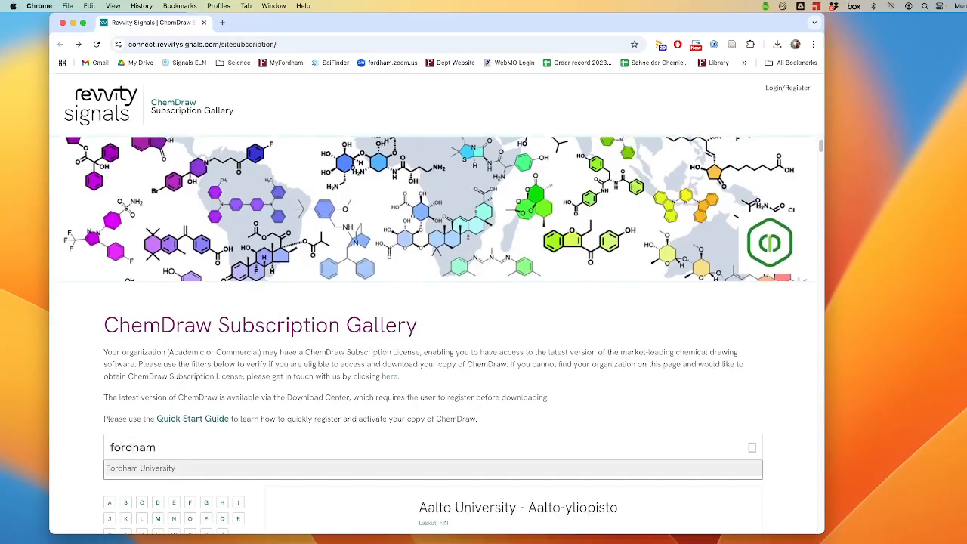
scroll(215, 453, "down", 5)
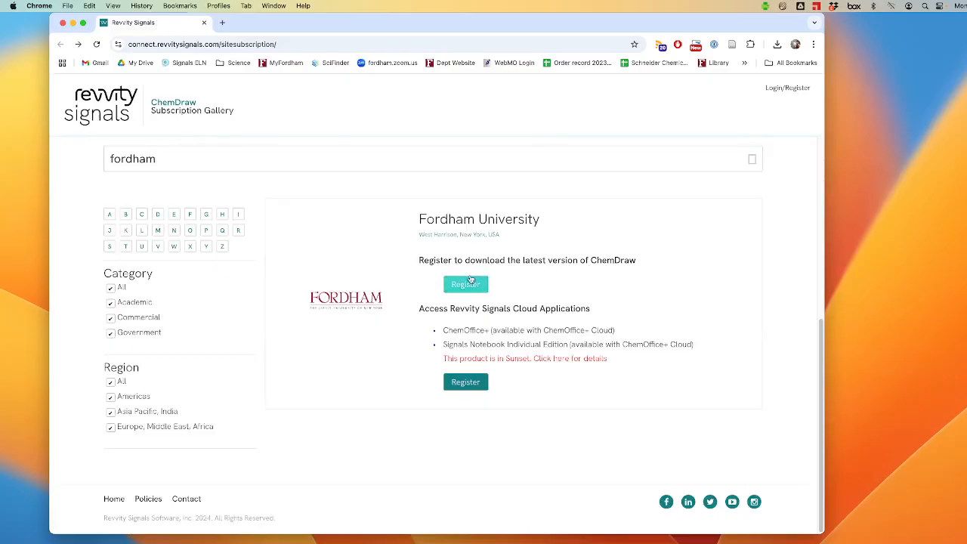
left_click(462, 285)
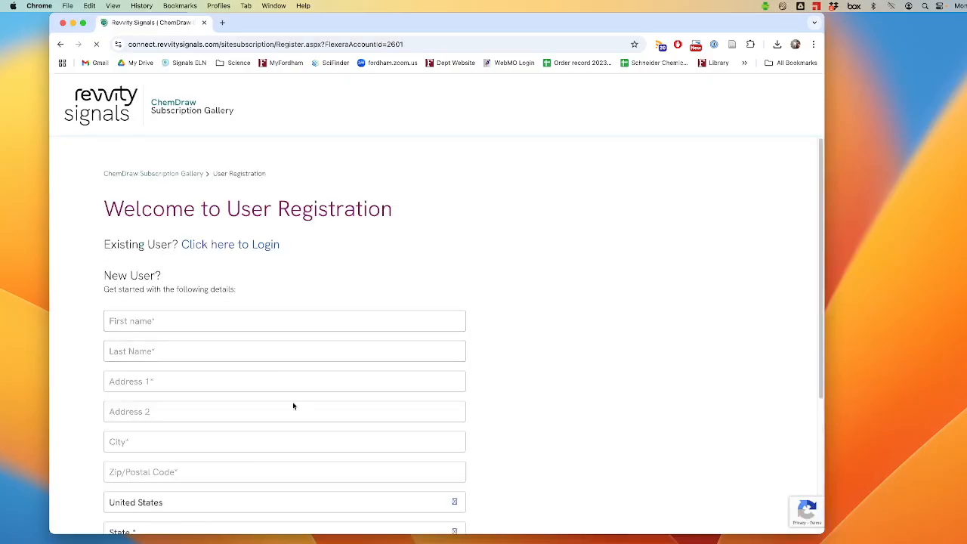
scroll(291, 401, "down", 5)
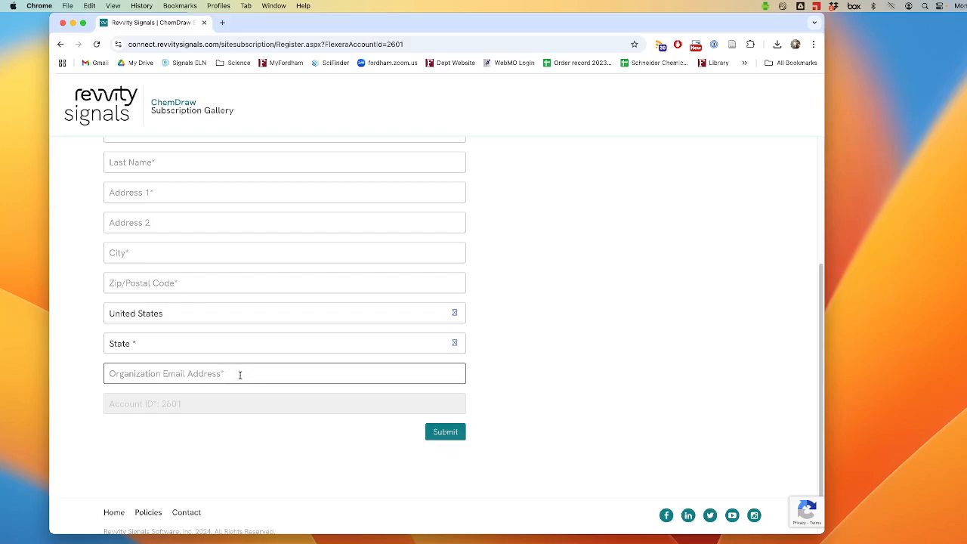
scroll(275, 363, "up", 3)
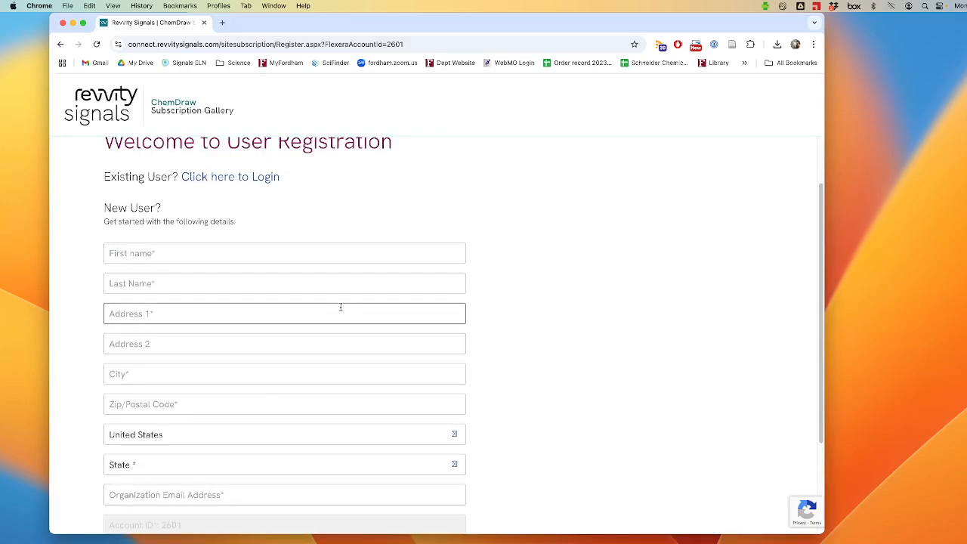
scroll(317, 453, "down", 1)
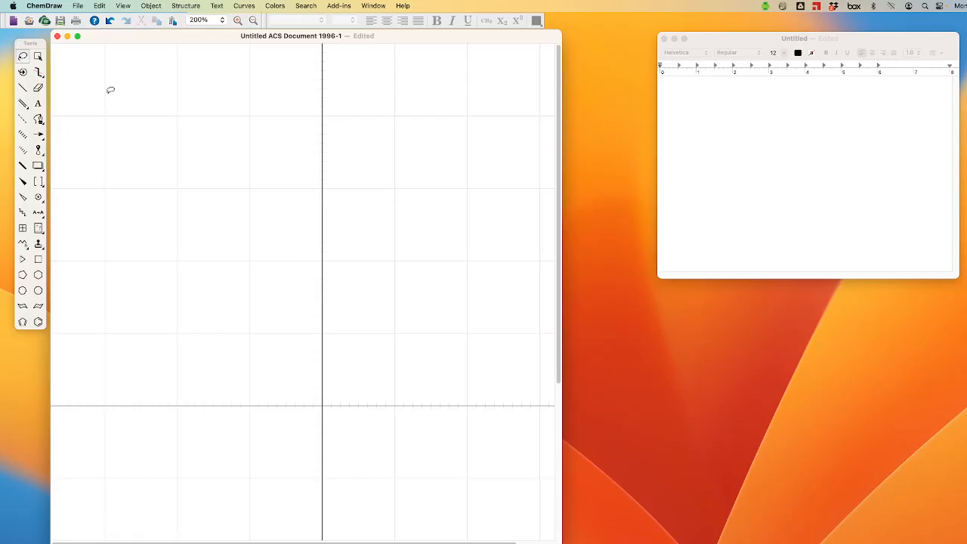
In ChemDraw, draw a cyclohexane ring in the upper part of the document and a benzene ring beside it
left_click_drag(37, 46, 36, 48)
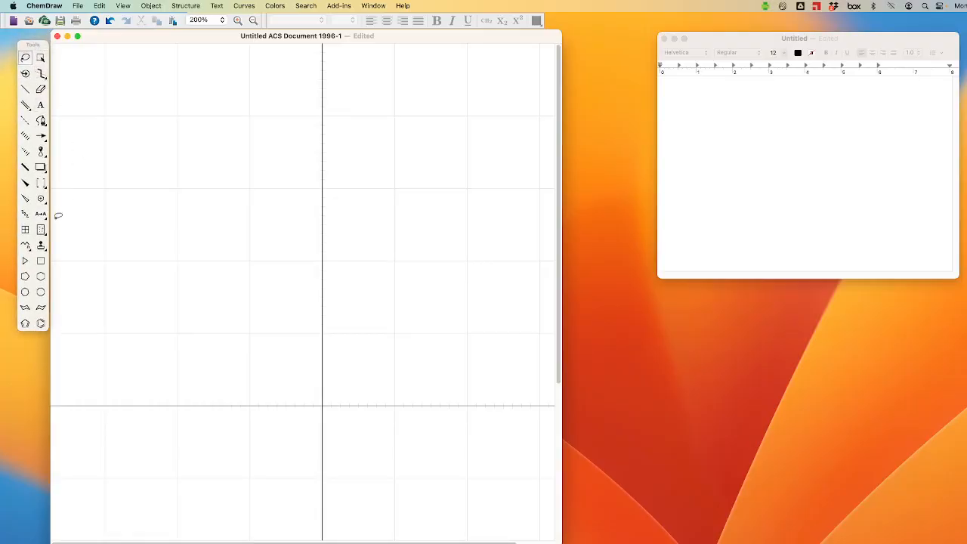
left_click(41, 277)
left_click(170, 126)
left_click(41, 324)
left_click(244, 131)
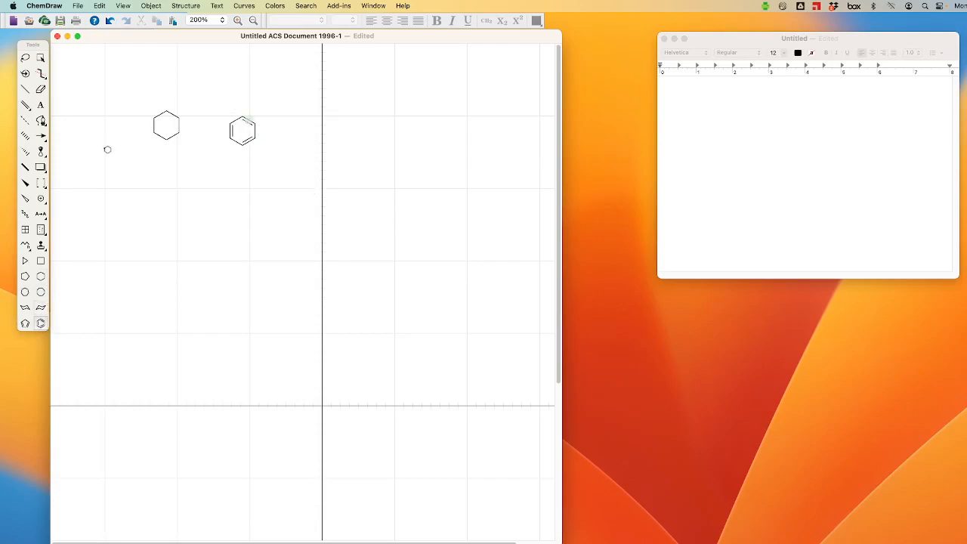
Attach a short carbon chain to the benzene ring's upper-right carbon and make its second bond a double bond
left_click(25, 89)
left_click(255, 123)
left_click(268, 119)
left_click(265, 109)
Make the cyclohexane ring's upper-right bond double and add a two-bond substituent to its lowest carbon
left_click(175, 117)
left_click(167, 140)
left_click(161, 159)
Set the benzene chain's end atom to OH, the cyclohexene's lower-right ring atom to NH and its substituent's inner atom to O
key("o")
key("o")
key("n")
key("o")
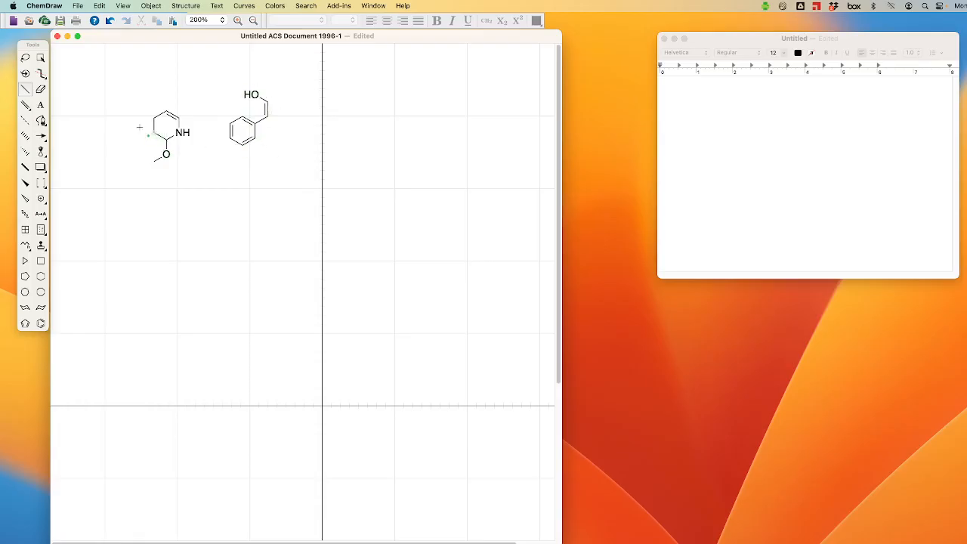
Add a nitrogen substituent to the NH-containing ring's upper-left carbon and give the nitrogen a positive charge
left_click(23, 90)
left_click(150, 117)
key("n")
left_click_drag(42, 200, 65, 192)
left_click(140, 110)
Select the benzene enol structure and run Clean Up Structure on it
left_click(25, 57)
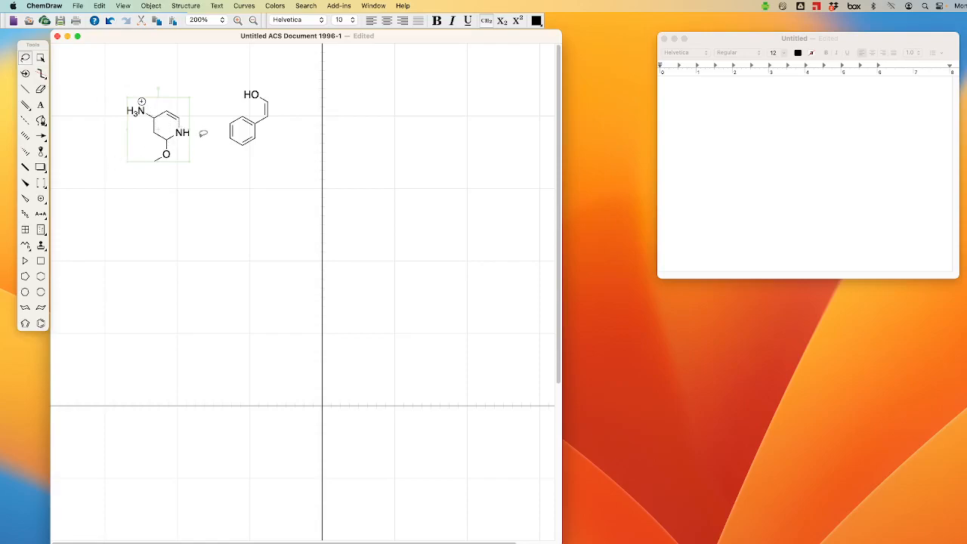
mouse_move(246, 77)
left_mouse_down()
mouse_move(243, 170)
mouse_move(301, 91)
left_mouse_up()
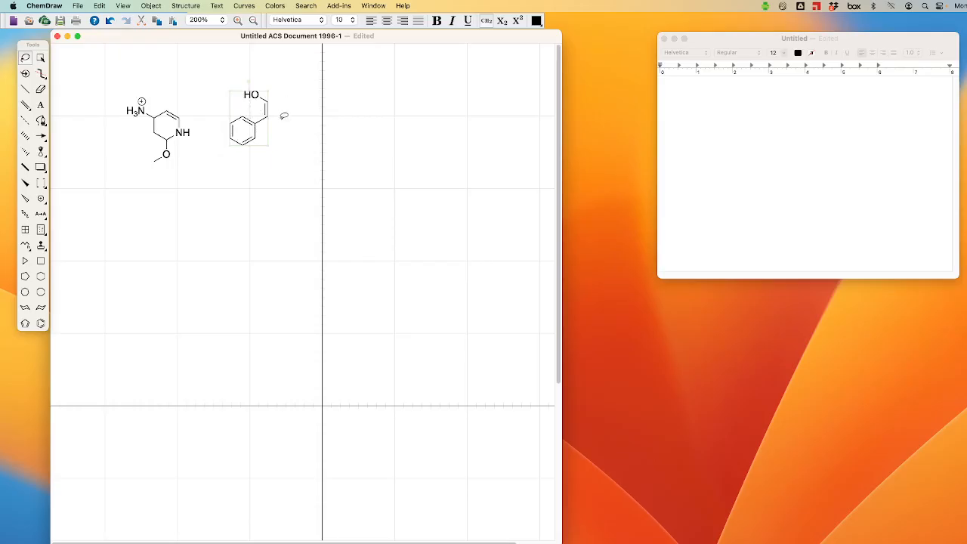
left_click(156, 7)
mouse_move(194, 9)
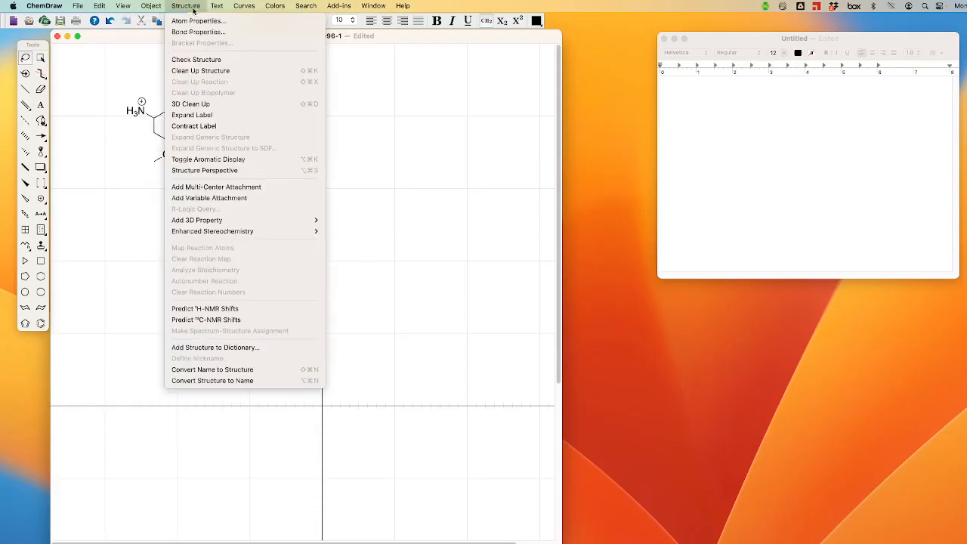
left_click(203, 72)
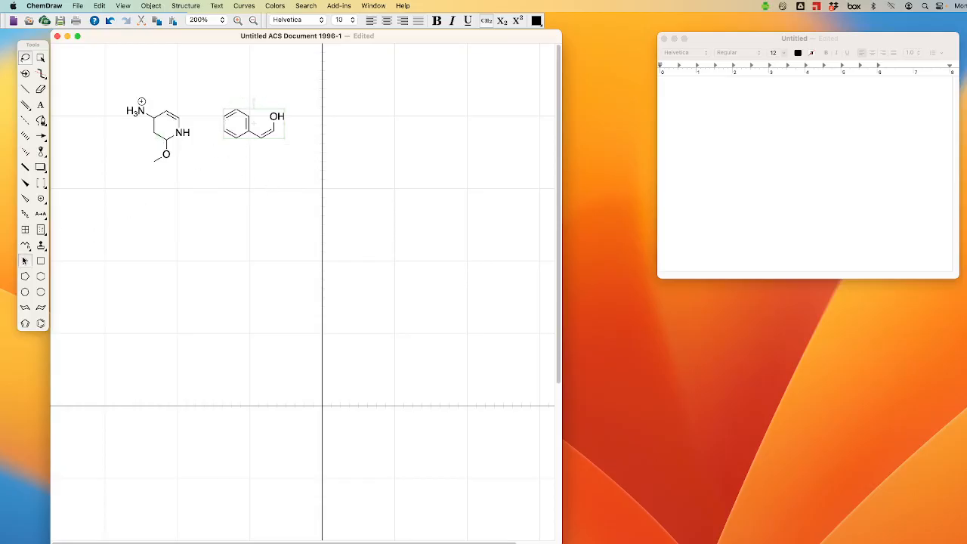
Attach an eight-carbon acyclic chain to the phenyl-bearing alkene carbon and clean up the resulting structure
left_click(26, 246)
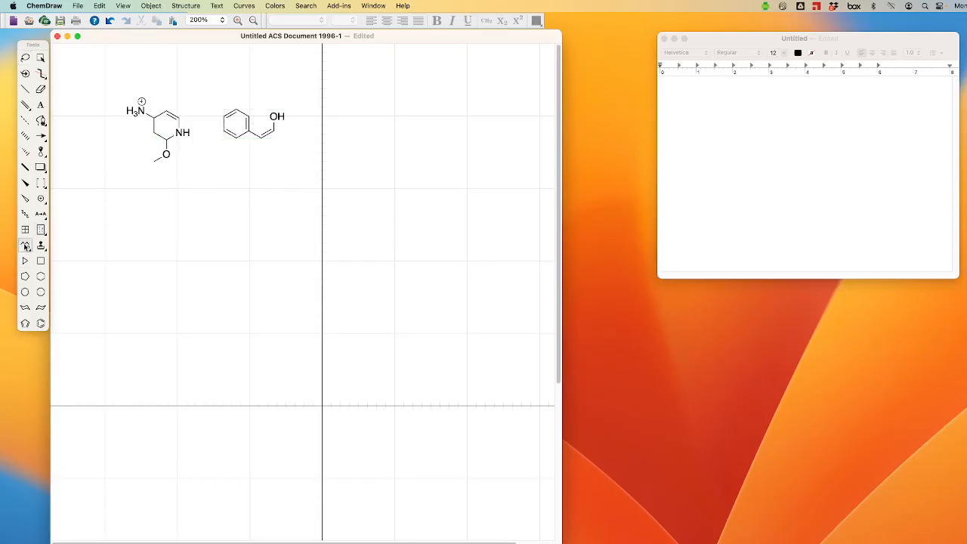
left_click_drag(263, 138, 264, 242)
left_click(26, 58)
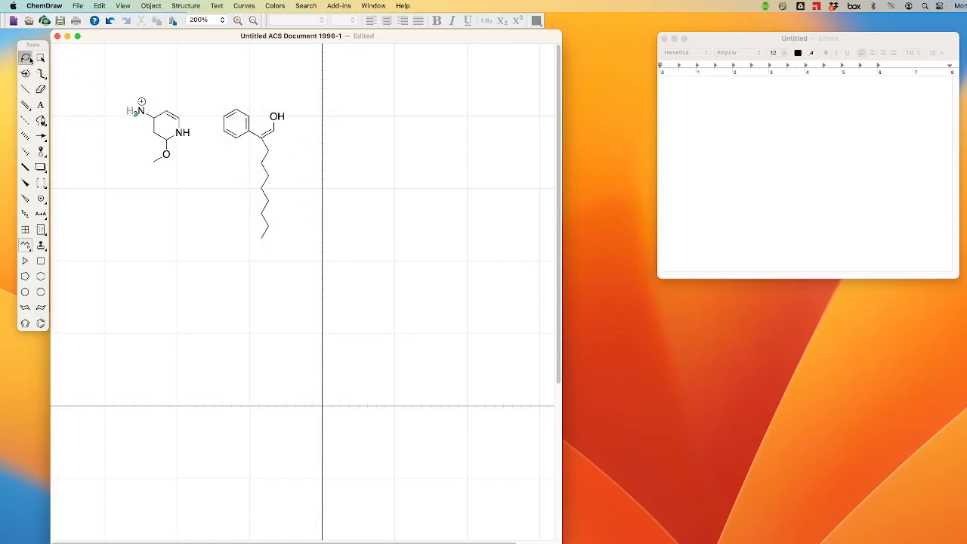
key("super+shift+k")
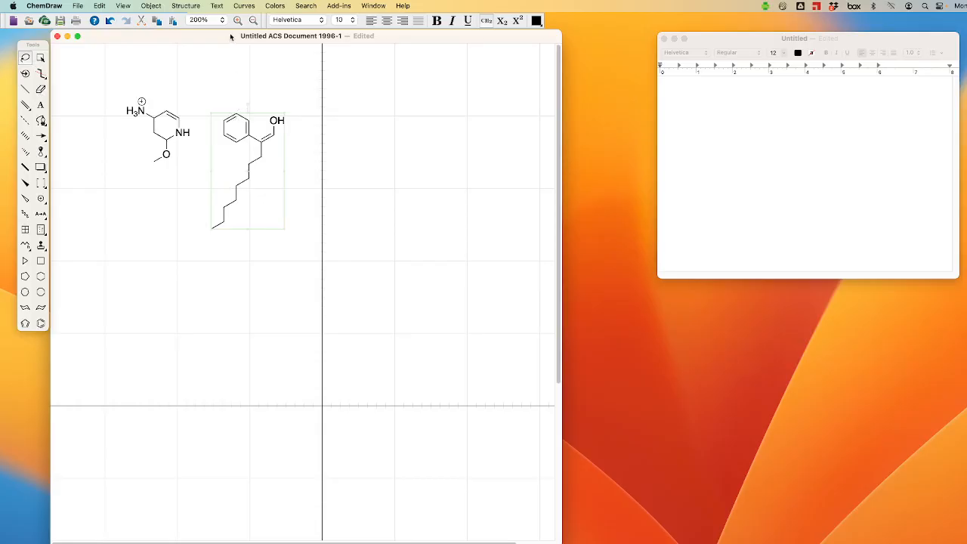
Convert the selected phenyl structure to its chemical name, placed below the drawing
left_click(194, 8)
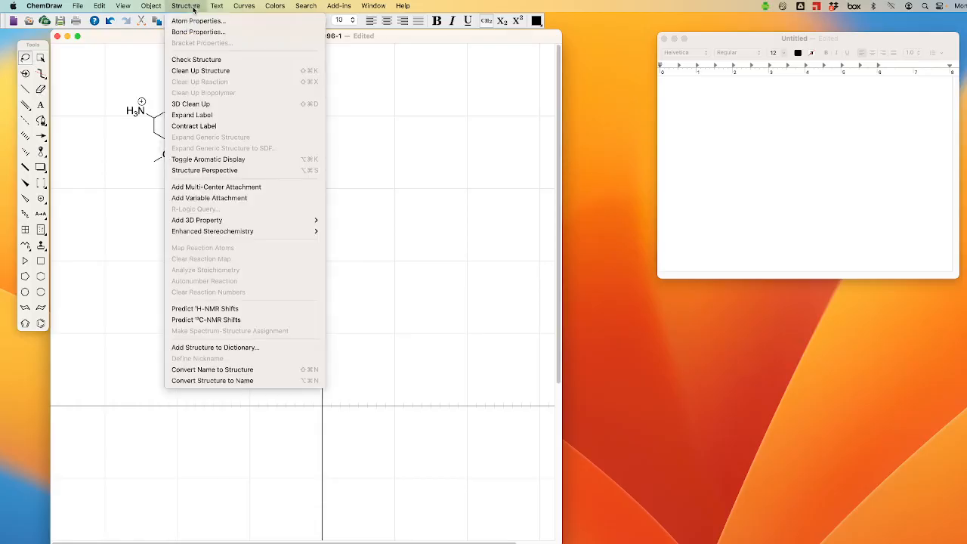
left_click(216, 380)
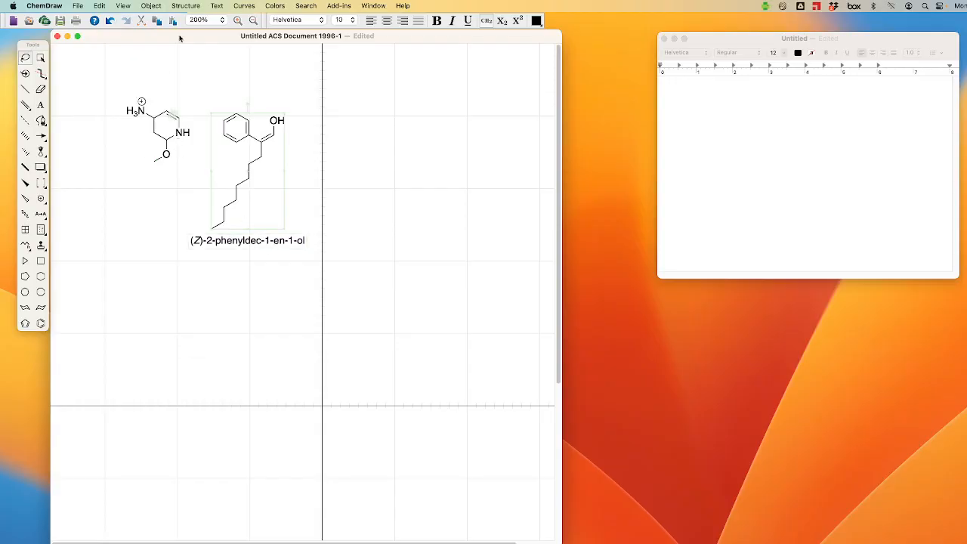
Insert the structure for the name "hexane" with its name below, and place it to the right of the phenyl structure
left_click(183, 6)
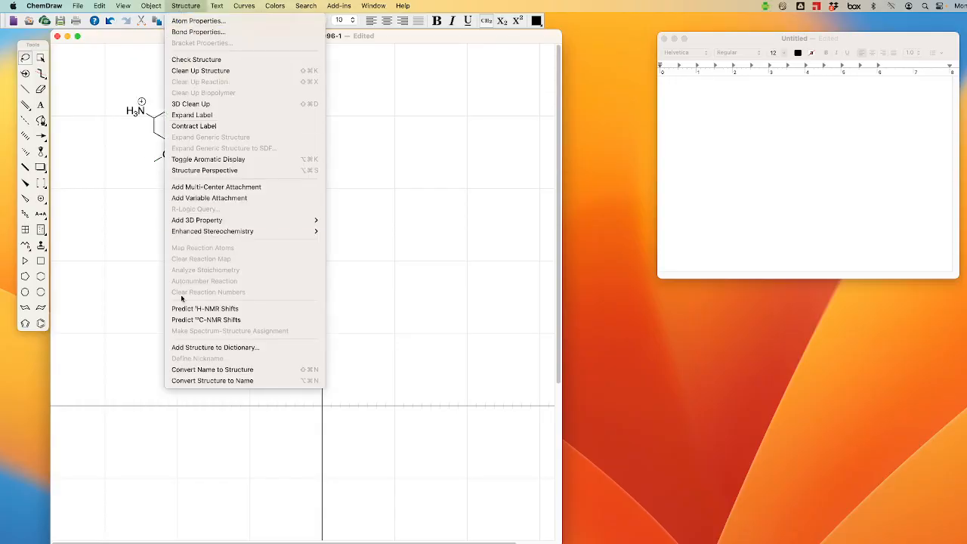
left_click(198, 370)
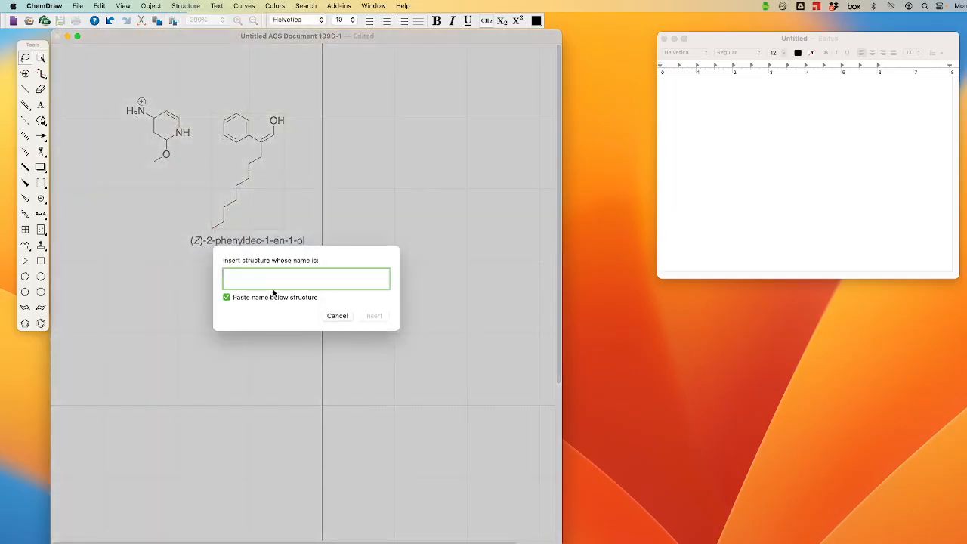
type("hexane")
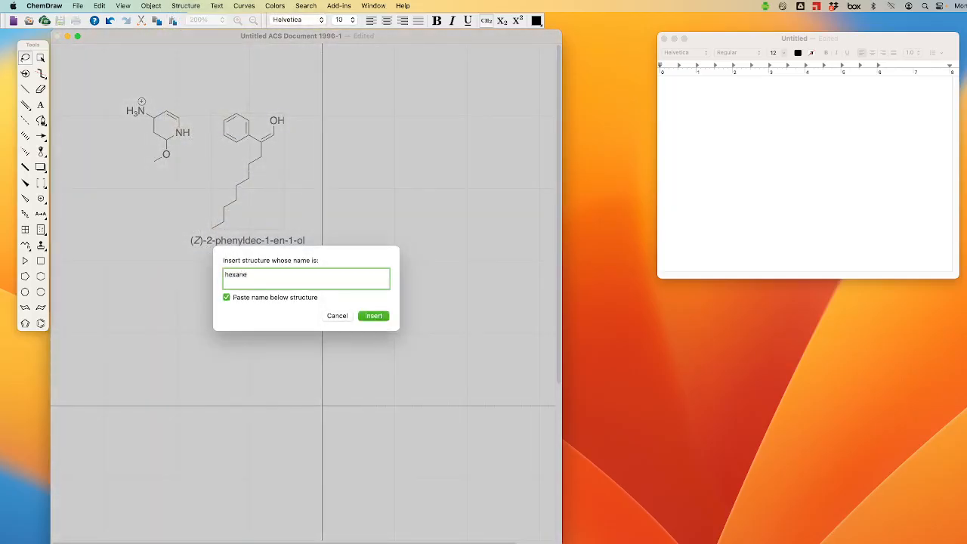
key("Return")
left_click_drag(320, 284, 429, 140)
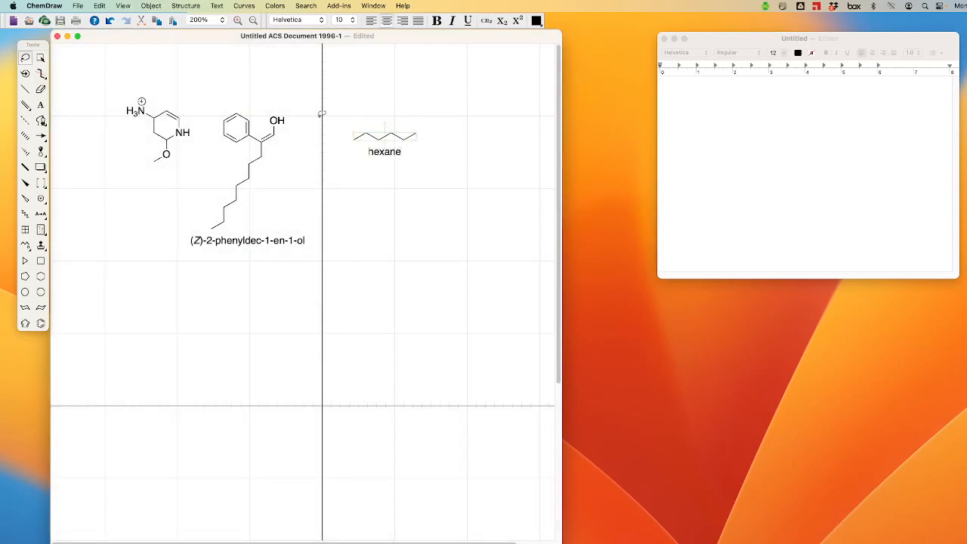
Show the Analysis window for hexane, paste its formula, exact mass, molecular weight and m/z below the structure, and close the window
left_click(187, 6)
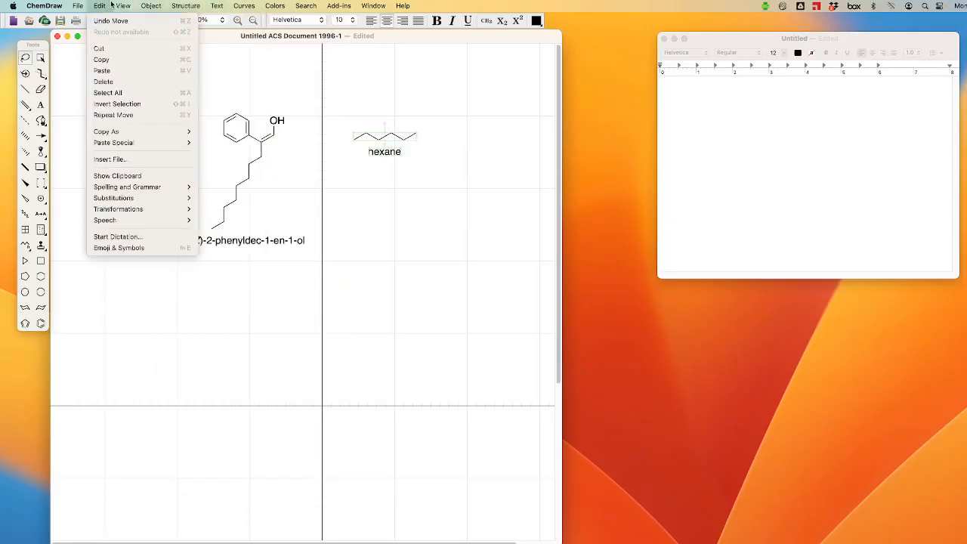
mouse_move(123, 6)
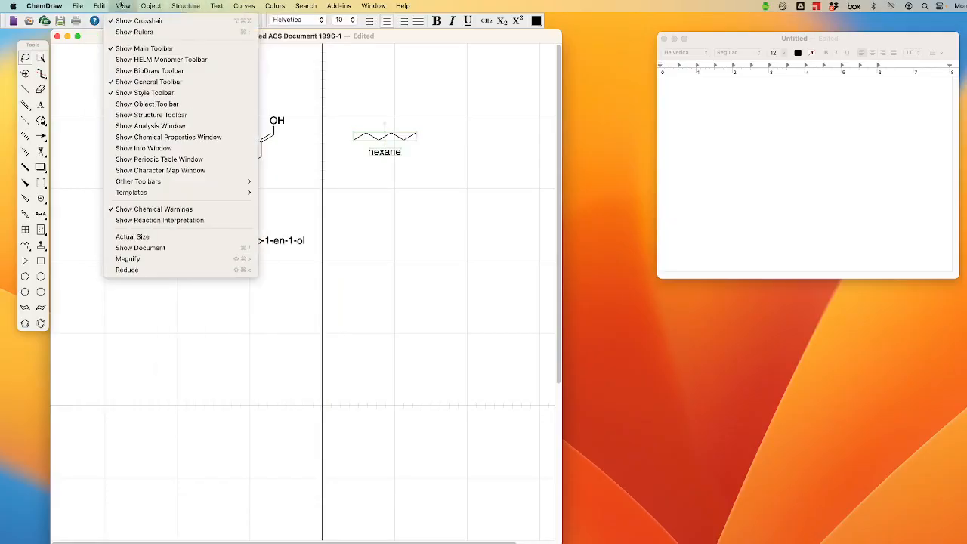
left_click(144, 127)
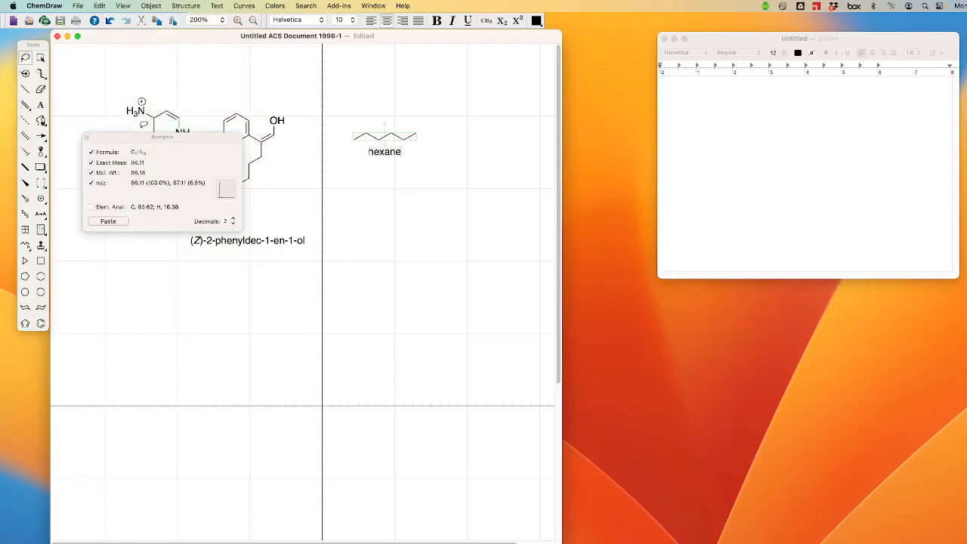
left_click_drag(134, 137, 116, 114)
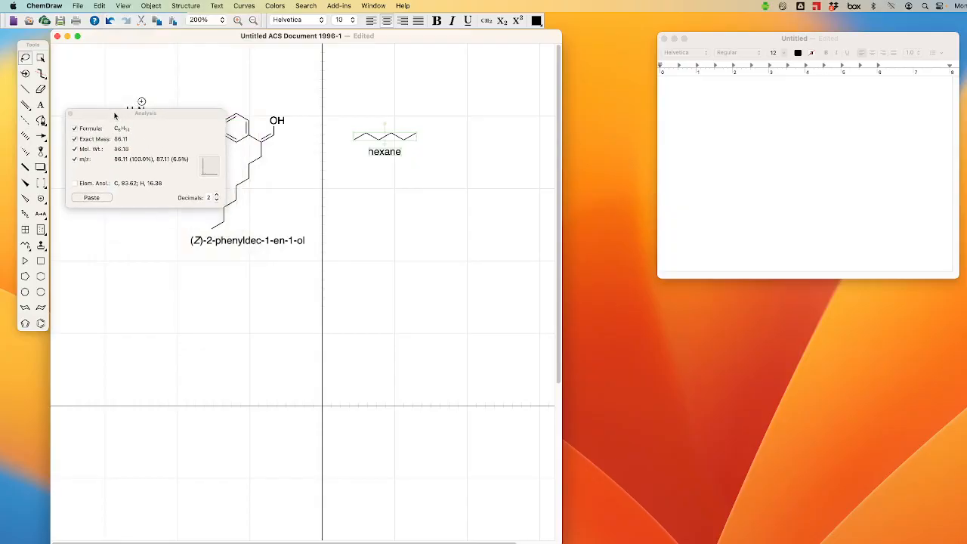
left_click(88, 198)
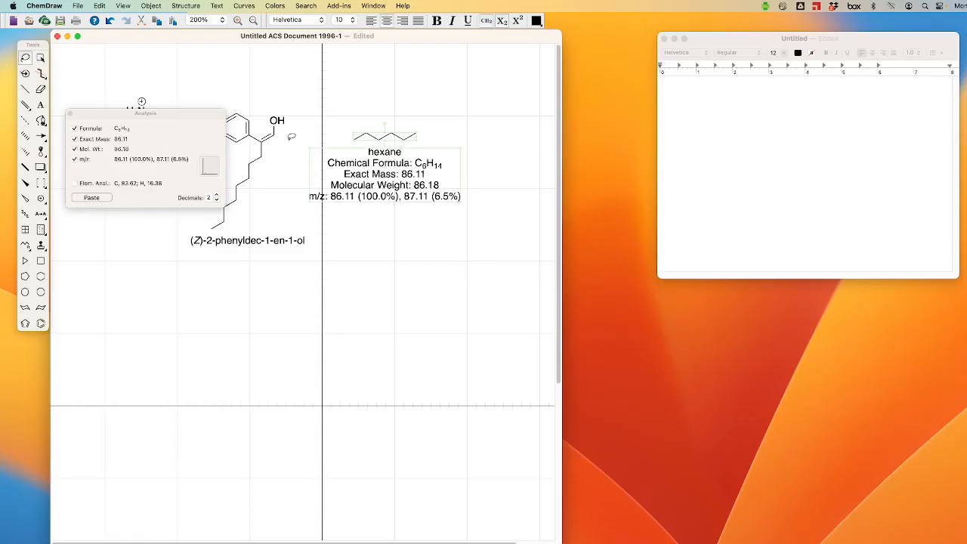
left_click(70, 115)
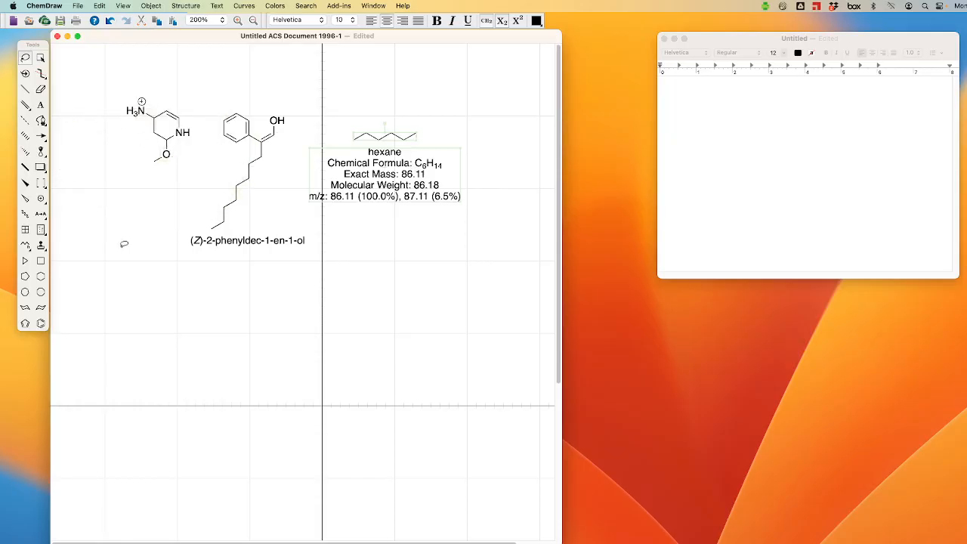
Move the charged nitrogen ring structure to the blank area at the lower left and draw a horizontal reaction arrow to its right
mouse_move(181, 88)
left_mouse_down()
mouse_move(162, 76)
mouse_move(121, 166)
mouse_move(193, 162)
mouse_move(200, 138)
left_mouse_up()
left_click_drag(168, 126, 137, 312)
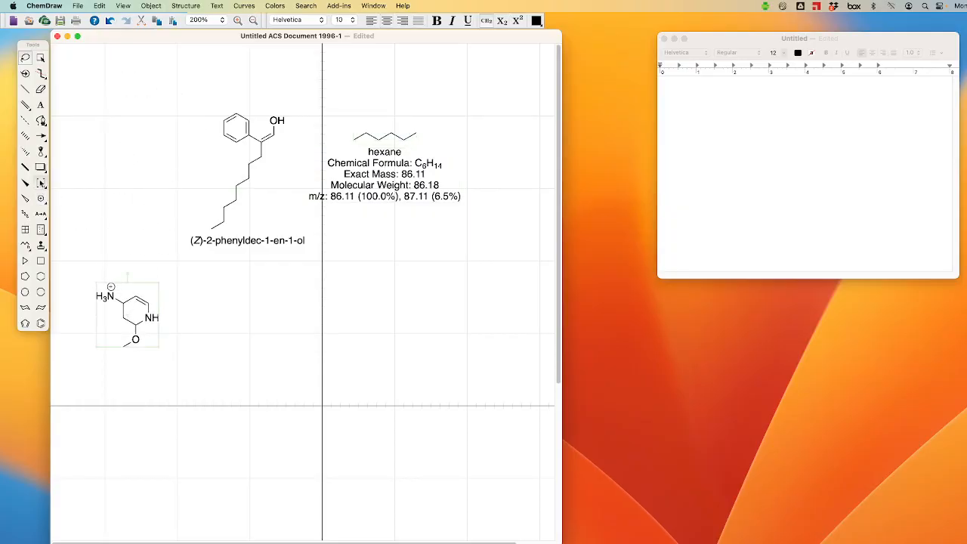
left_click(42, 137)
left_click_drag(172, 315, 227, 314)
Copy the nitrogen ring structure to the right of the arrow and change the copy's methoxy group to a carbonyl
left_click(25, 57)
mouse_move(148, 274)
left_mouse_down()
mouse_move(90, 345)
mouse_move(142, 363)
mouse_move(172, 325)
mouse_move(149, 339)
mouse_move(279, 333)
left_mouse_up()
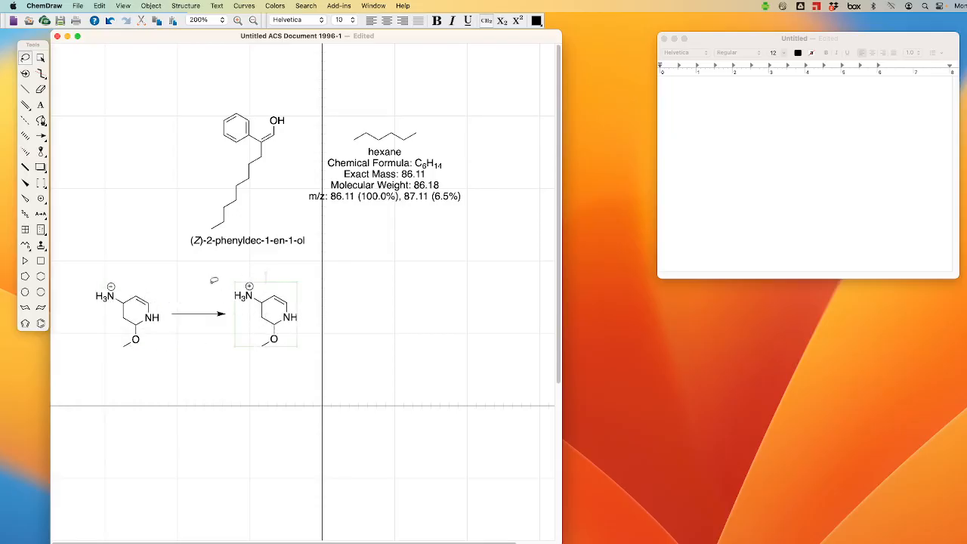
left_click(26, 90)
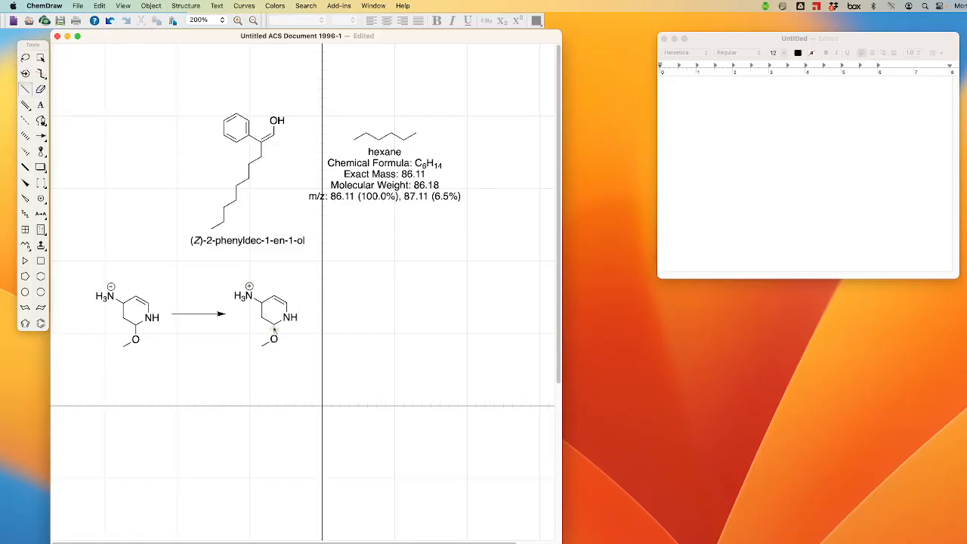
left_click(266, 342)
left_click(40, 88)
left_click(264, 348)
Add the text "Reagent" above the reaction arrow
left_click(43, 105)
left_click(181, 303)
type("Reagent")
key("Return")
left_click(255, 378)
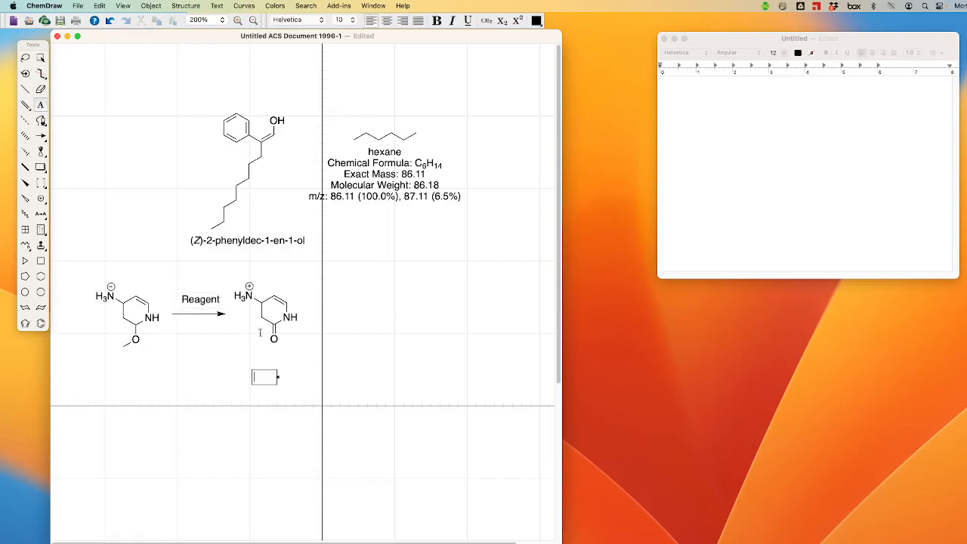
Align the two nitrogen ring structures and the reaction arrow along their T/B centers
left_click(27, 59)
mouse_move(156, 284)
left_mouse_down()
mouse_move(85, 266)
mouse_move(124, 372)
mouse_move(255, 392)
mouse_move(317, 336)
mouse_move(266, 273)
mouse_move(228, 297)
mouse_move(173, 303)
left_mouse_up()
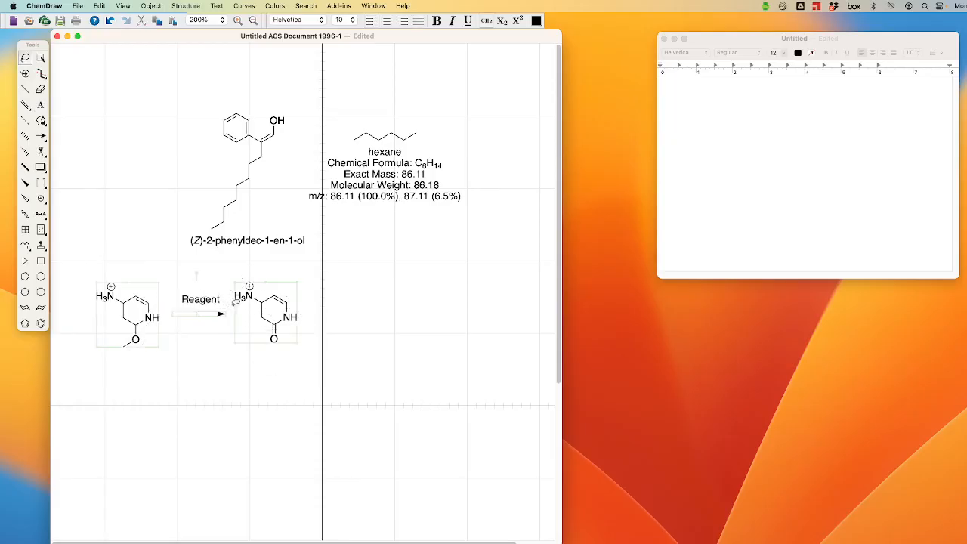
right_click(276, 312)
mouse_move(305, 267)
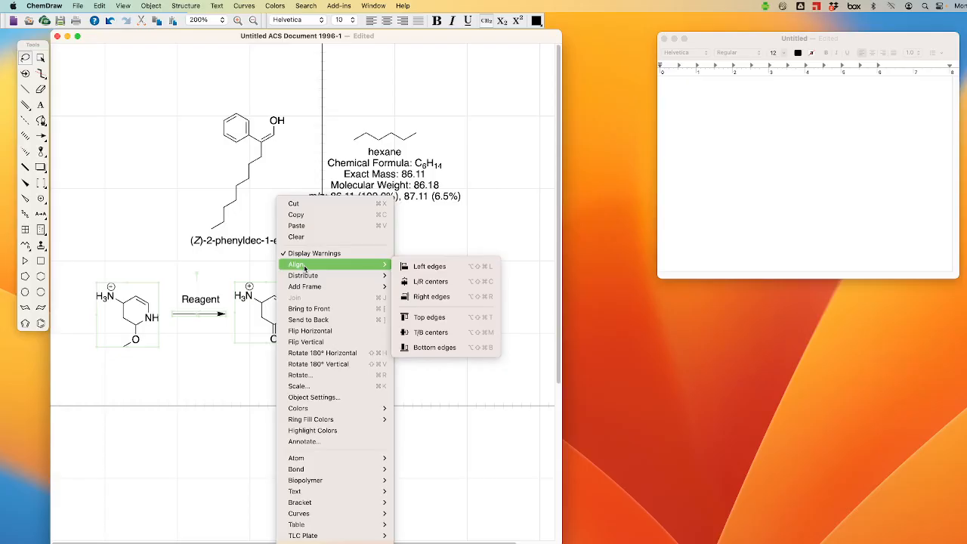
left_click(434, 336)
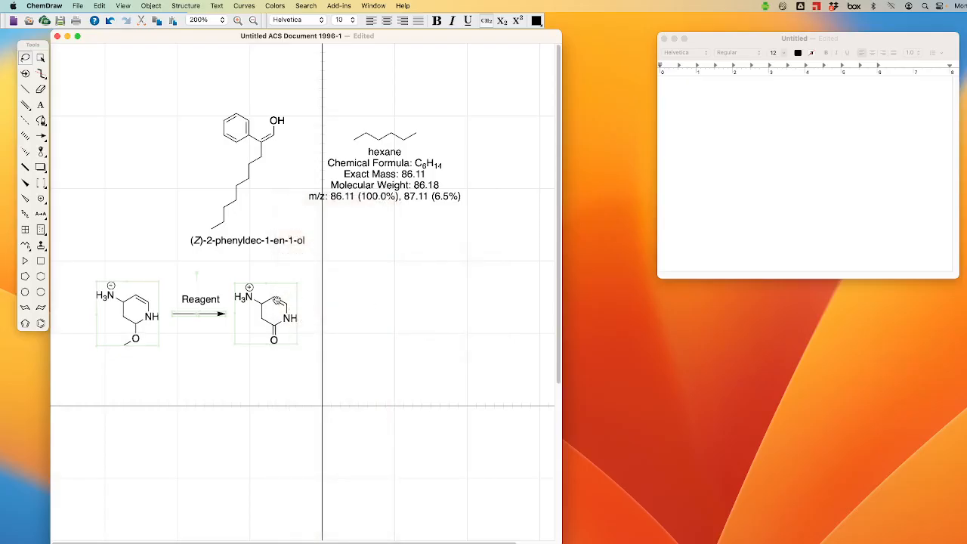
Distribute the two ring structures and the arrow evenly in the horizontal direction, and move the "Reagent" label closer above the arrow
right_click(273, 306)
mouse_move(308, 276)
left_click(408, 275)
left_click(326, 311)
left_click_drag(201, 301, 195, 307)
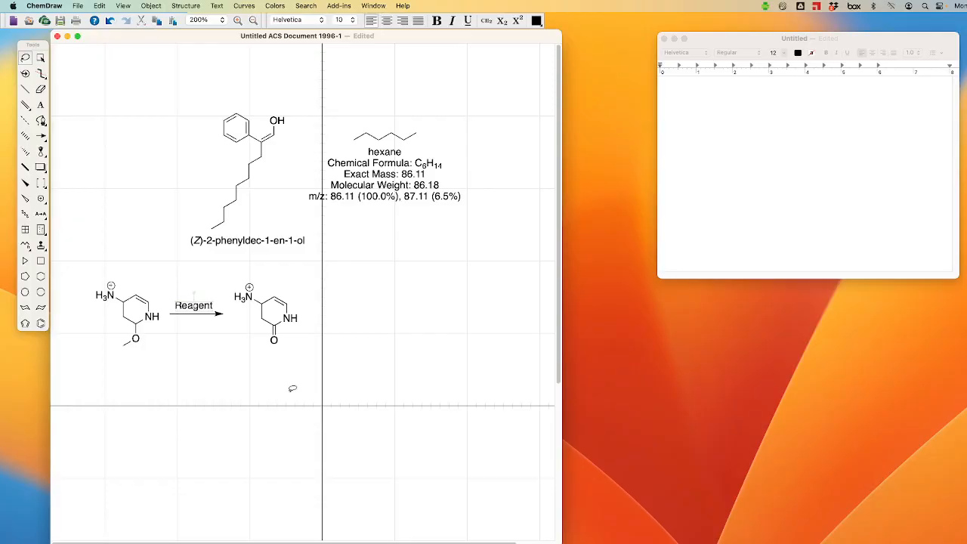
left_click(317, 322)
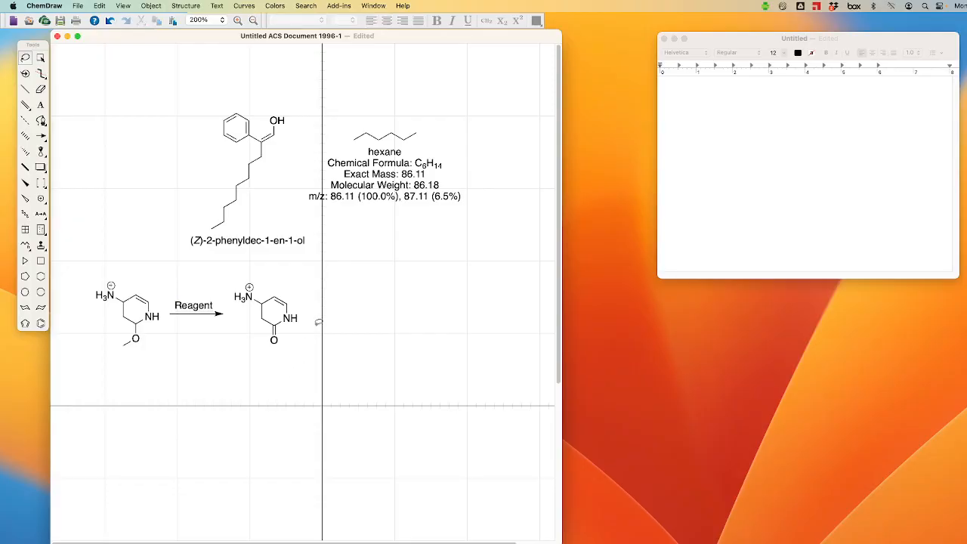
Look through the template categories, including Conformers, Polyhedra and RNA Templates, accepting the font substitutions
left_click(44, 247)
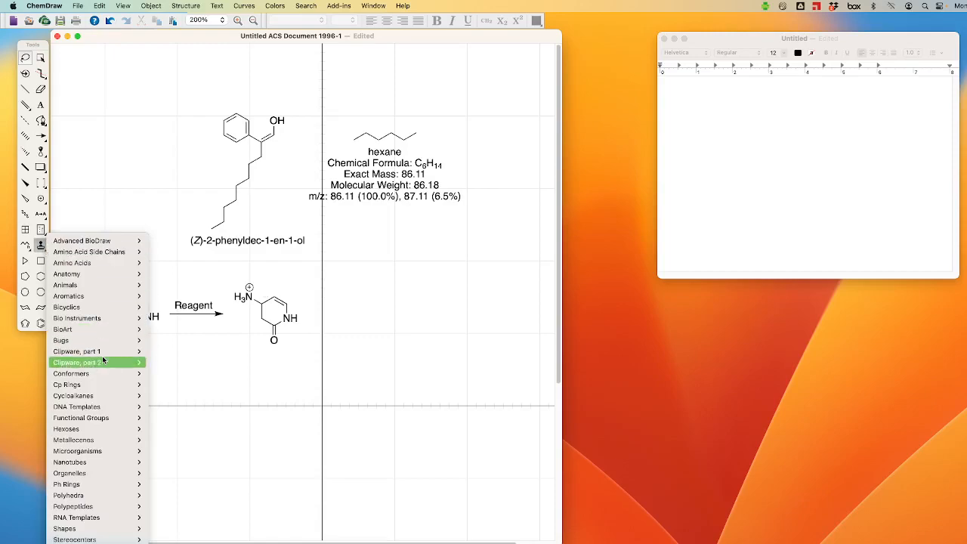
mouse_move(80, 368)
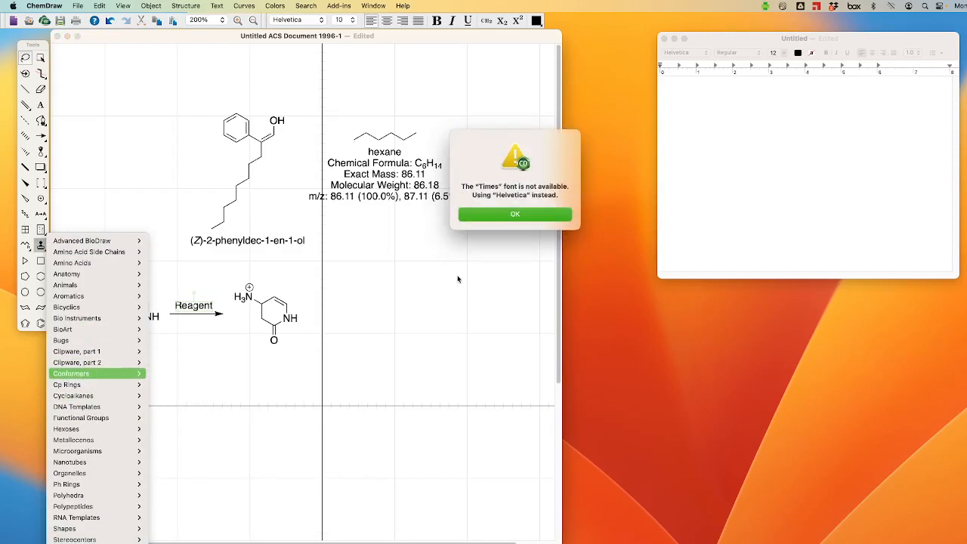
left_click(484, 217)
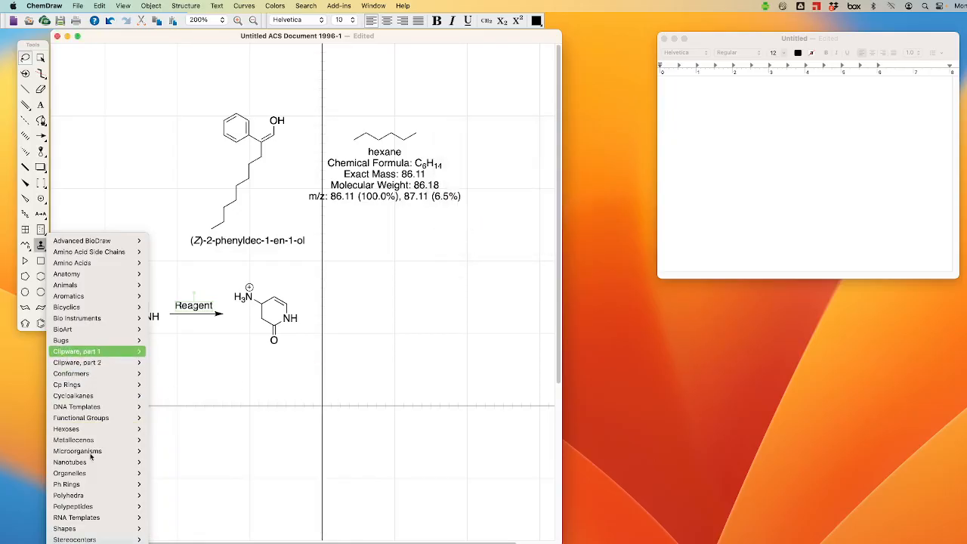
mouse_move(69, 498)
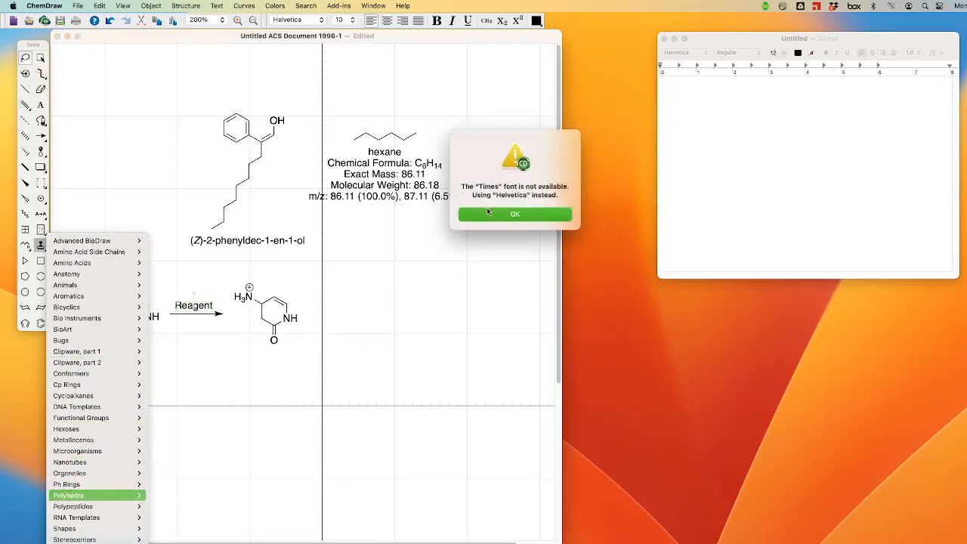
left_click(488, 212)
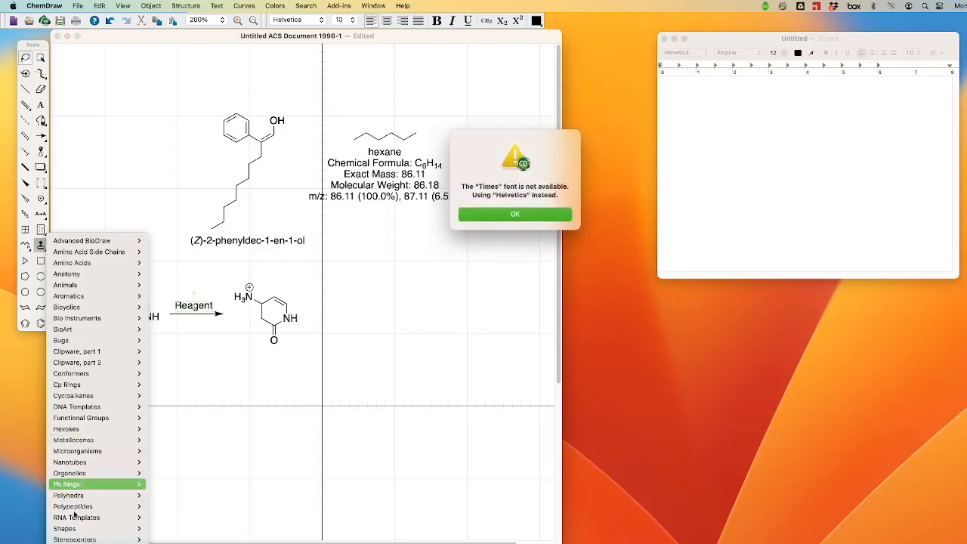
left_click(478, 217)
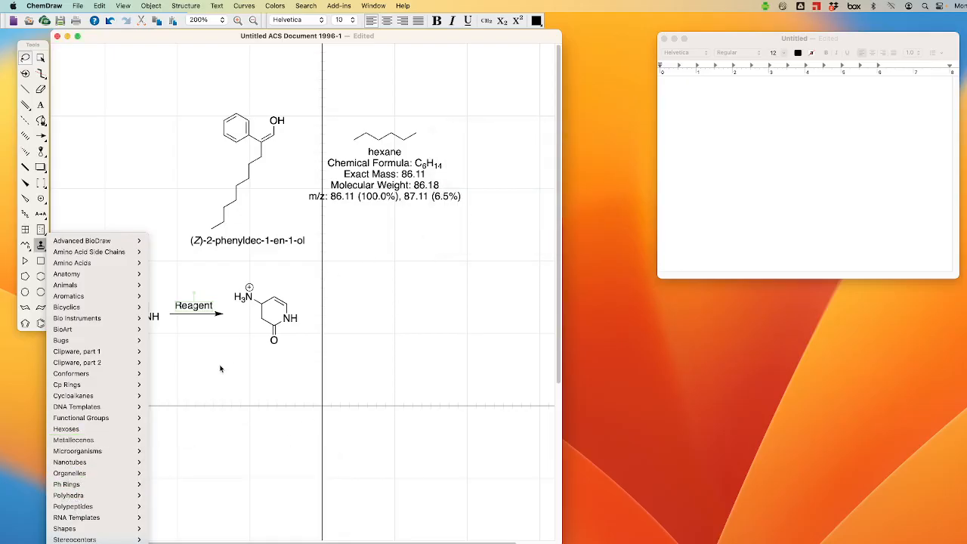
mouse_move(83, 530)
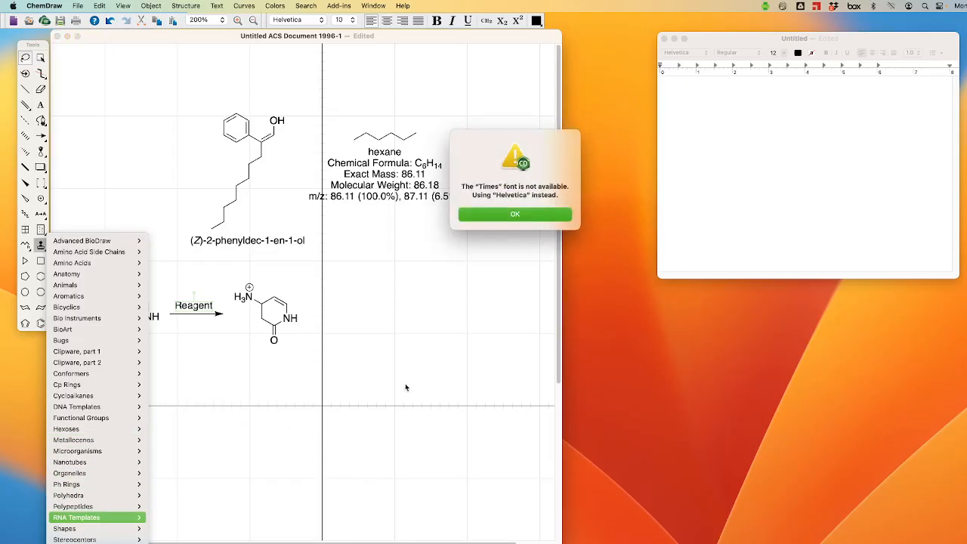
left_click(503, 216)
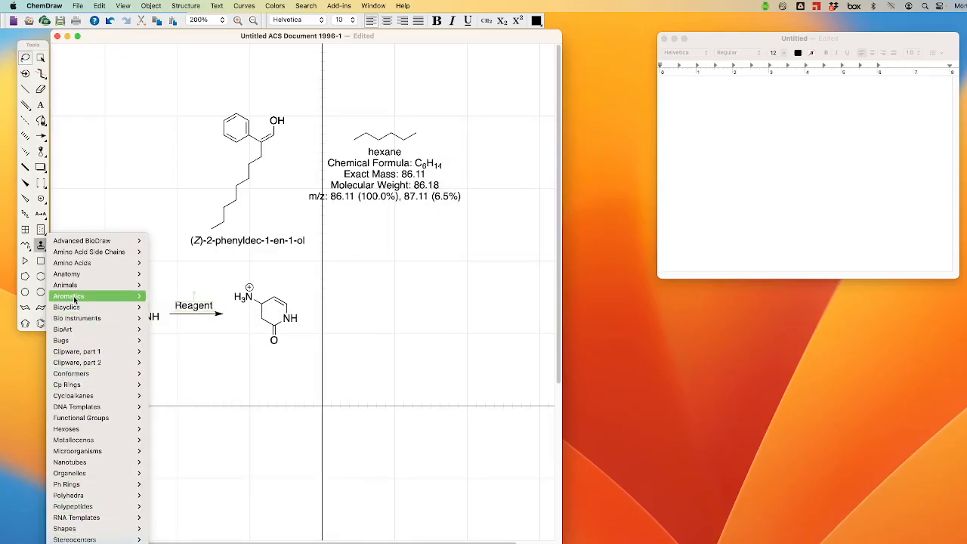
Place the turkey picture from the Animals templates in the blank area below the hexane data
mouse_move(72, 285)
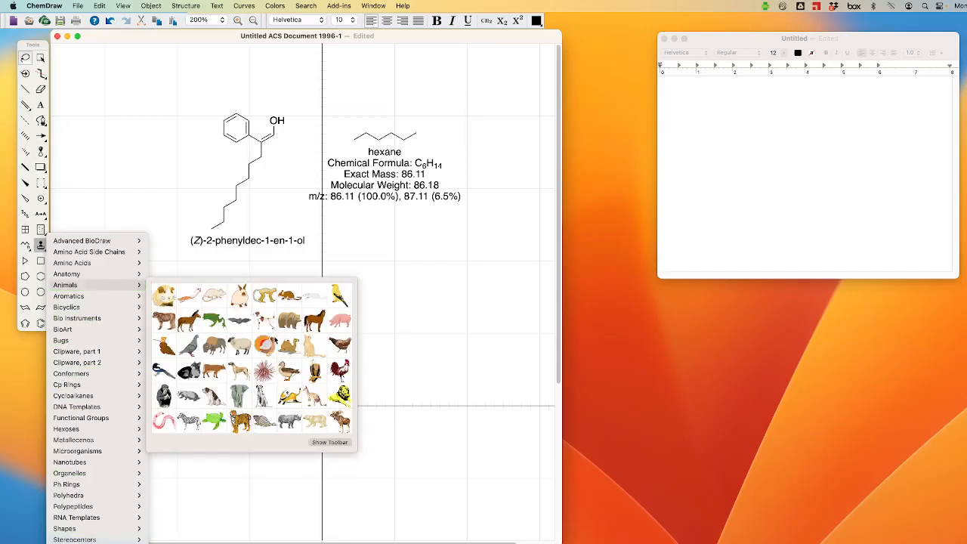
left_click(268, 346)
left_click(395, 278)
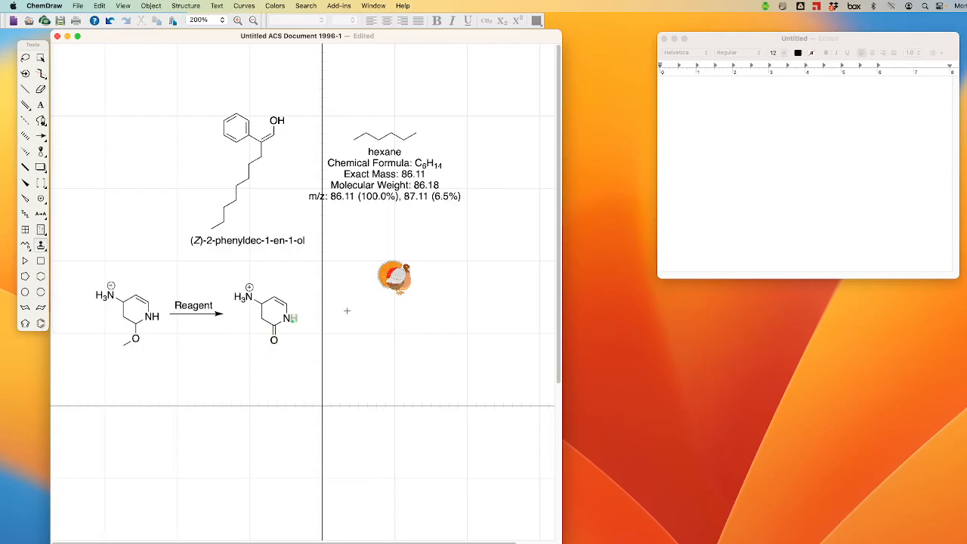
Copy the (Z)-2-phenyldec-1-en-1-ol structure as SMILES and paste it into the blank TextEdit document, keeping that window clear of the drawing
left_click(26, 59)
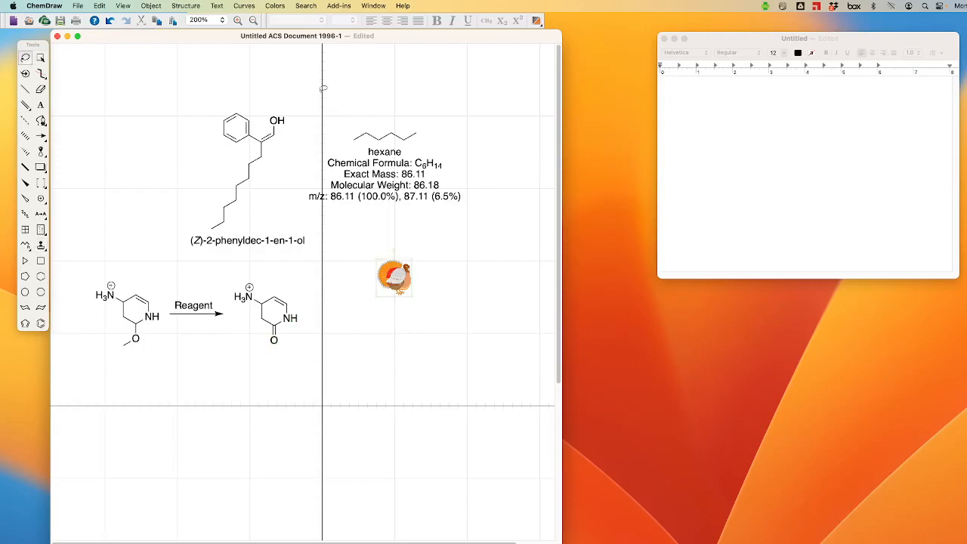
mouse_move(282, 99)
left_mouse_down()
mouse_move(186, 114)
mouse_move(181, 188)
mouse_move(204, 232)
mouse_move(242, 223)
mouse_move(306, 173)
mouse_move(312, 119)
left_mouse_up()
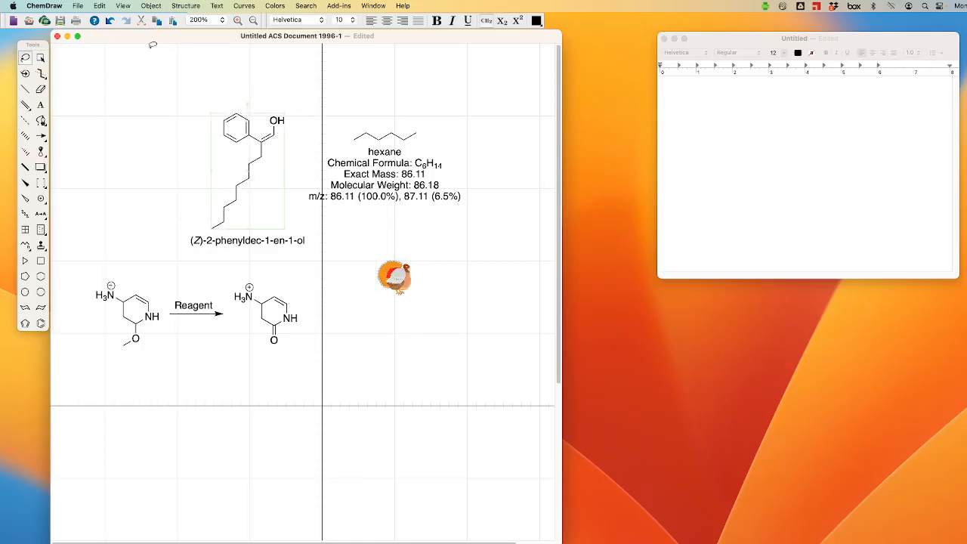
left_click(100, 6)
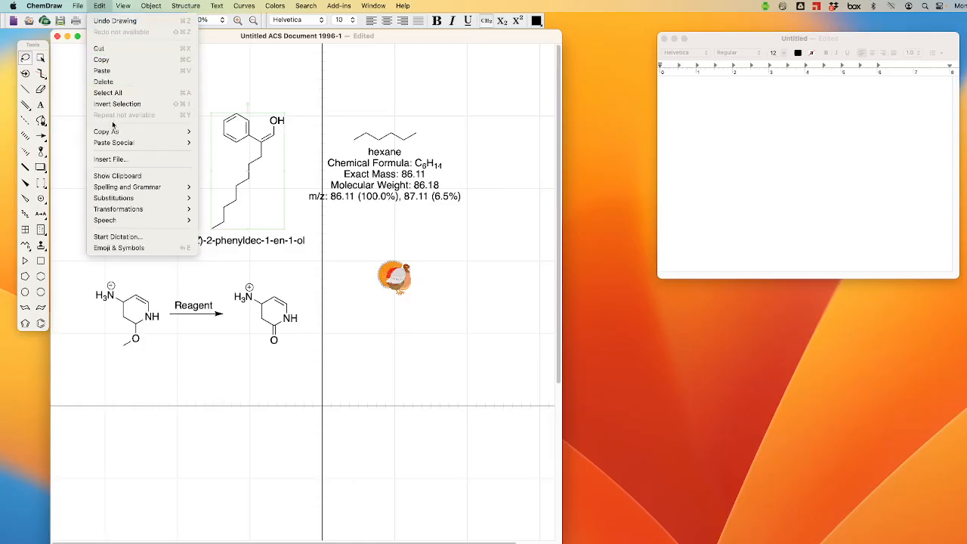
mouse_move(117, 132)
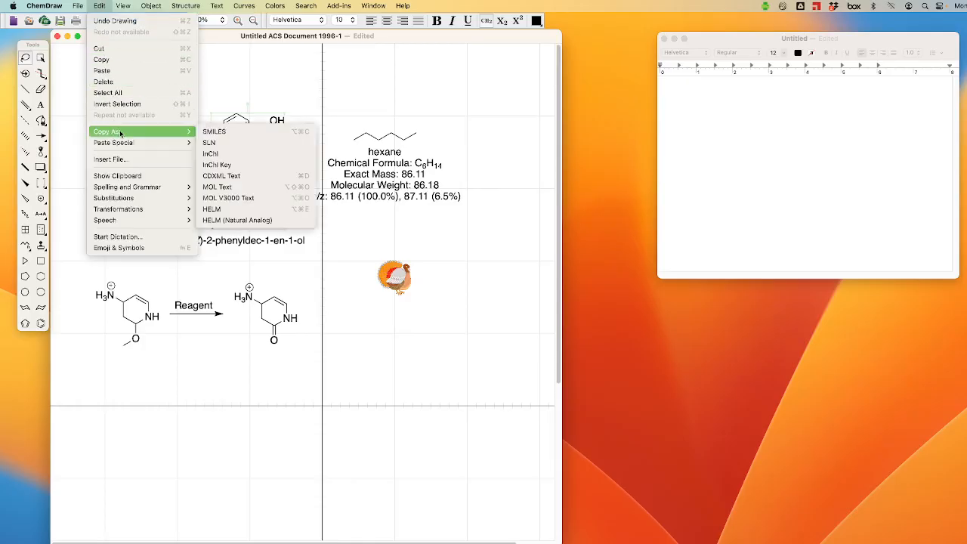
left_click(216, 132)
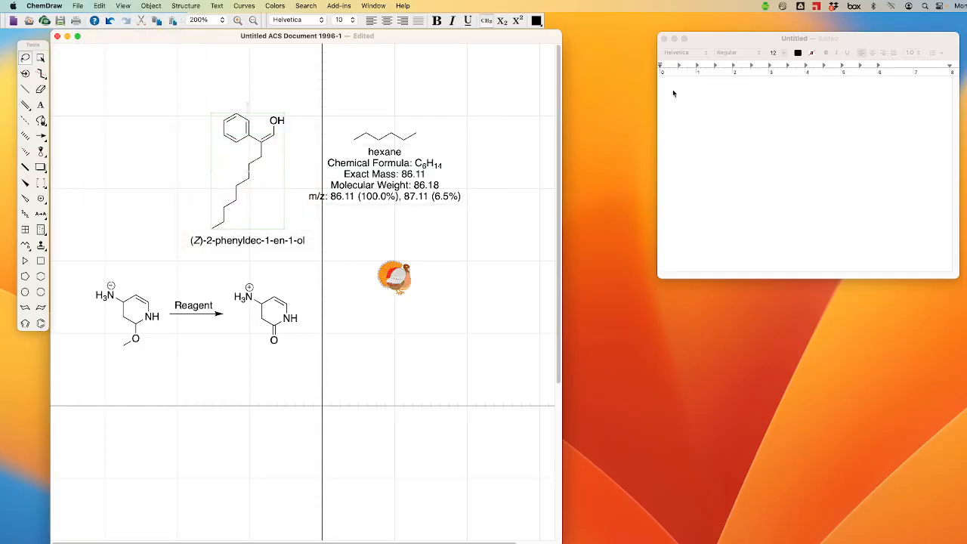
left_click_drag(715, 36, 461, 58)
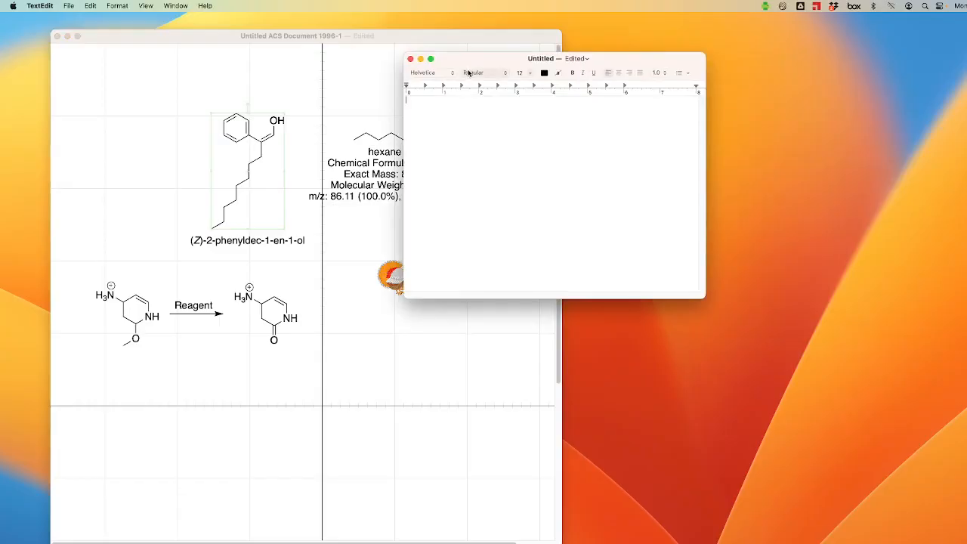
key("super+v")
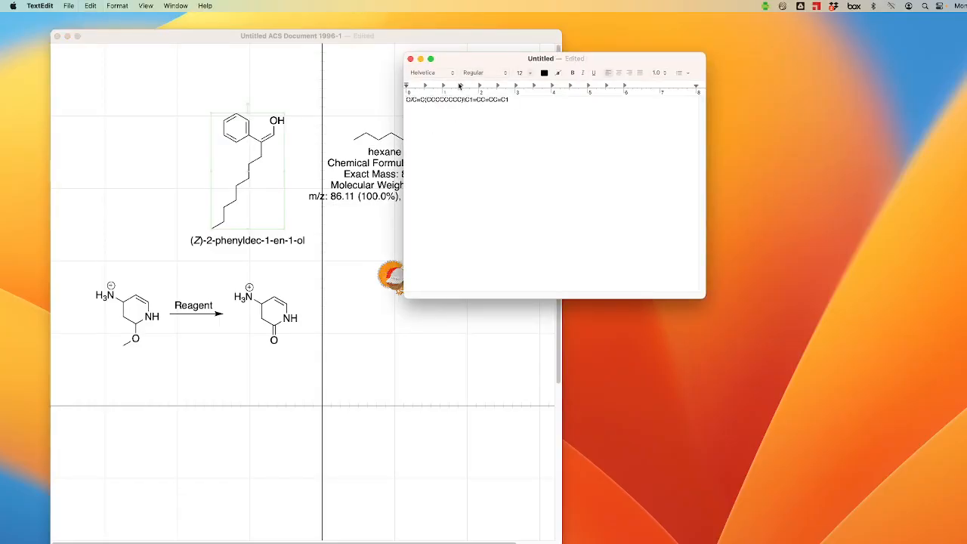
left_click_drag(494, 62, 578, 53)
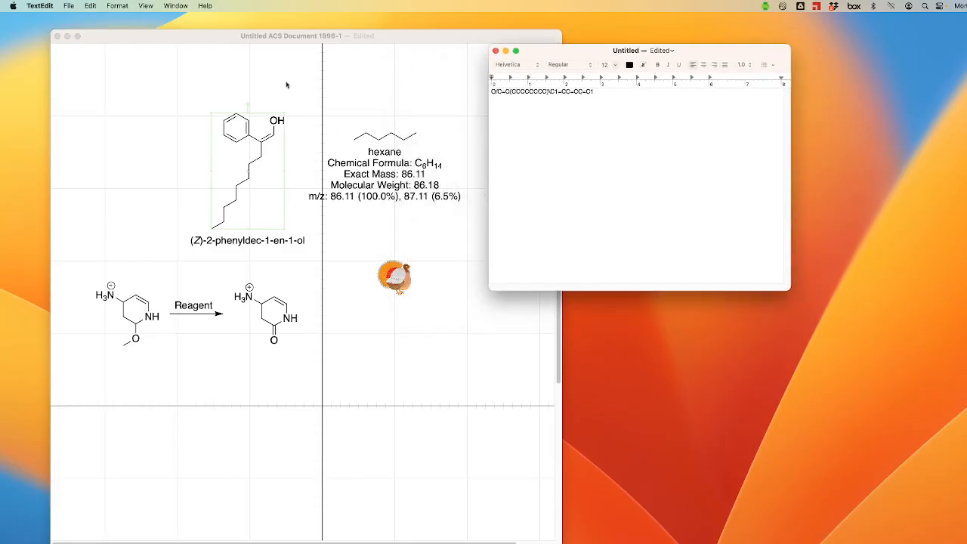
Return to ChemDraw and paste the copied SMILES string as text below the name (Z)-2-phenyldec-1-en-1-ol
left_click(229, 84)
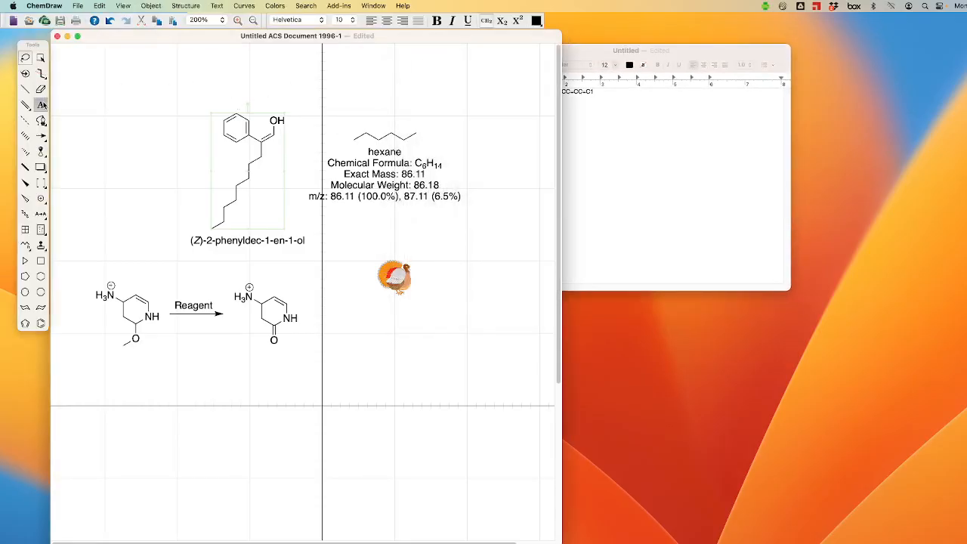
left_click(41, 105)
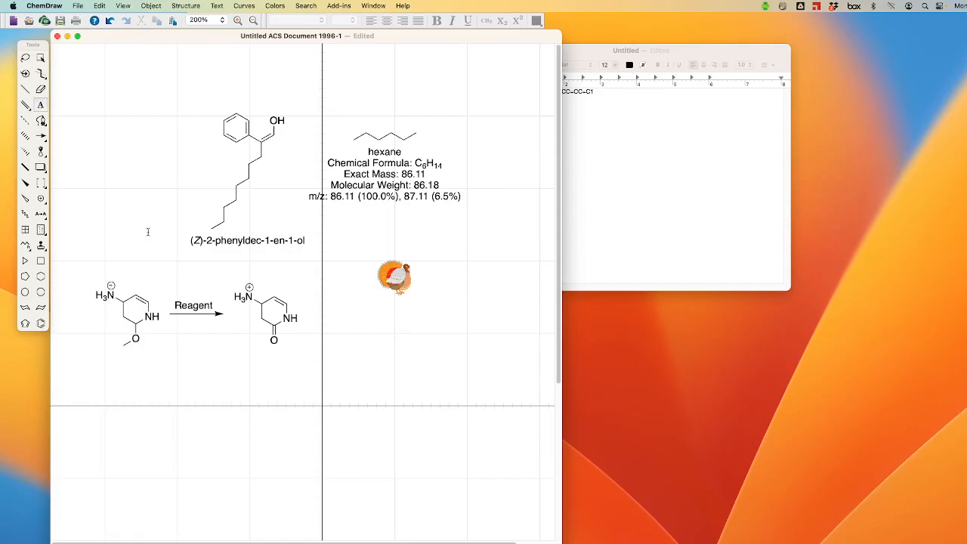
left_click(179, 259)
key("super+v")
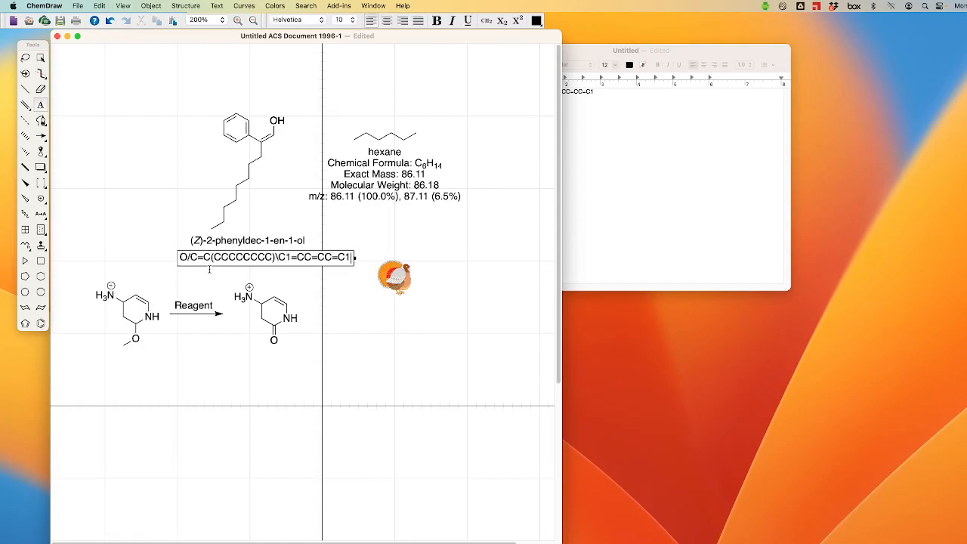
Select the methoxy-bearing starting structure of the reaction scheme and copy it as SMILES
left_click(25, 58)
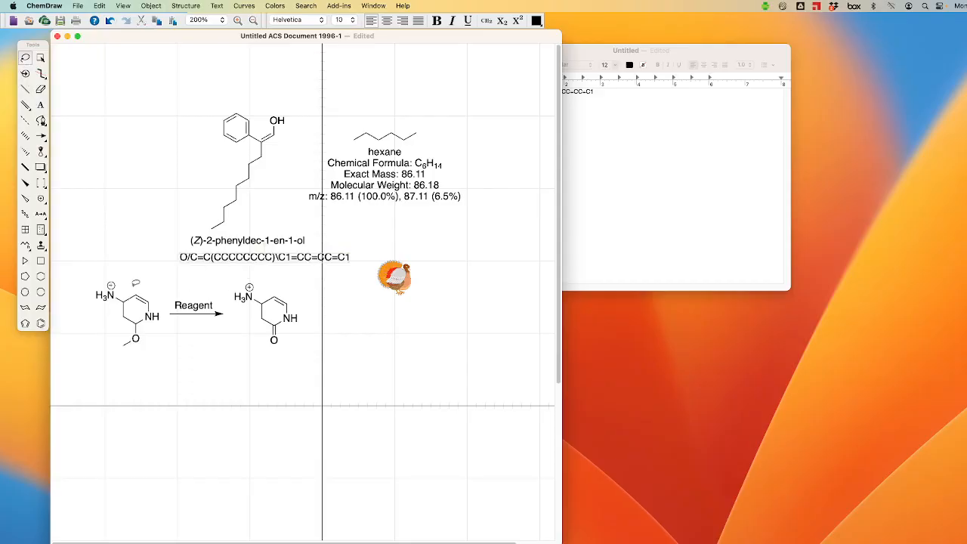
mouse_move(144, 268)
left_mouse_down()
mouse_move(83, 328)
mouse_move(147, 359)
mouse_move(169, 298)
left_mouse_up()
mouse_move(136, 262)
left_mouse_down()
mouse_move(123, 261)
mouse_move(102, 368)
mouse_move(153, 351)
mouse_move(164, 317)
mouse_move(135, 268)
left_mouse_up()
right_click(126, 311)
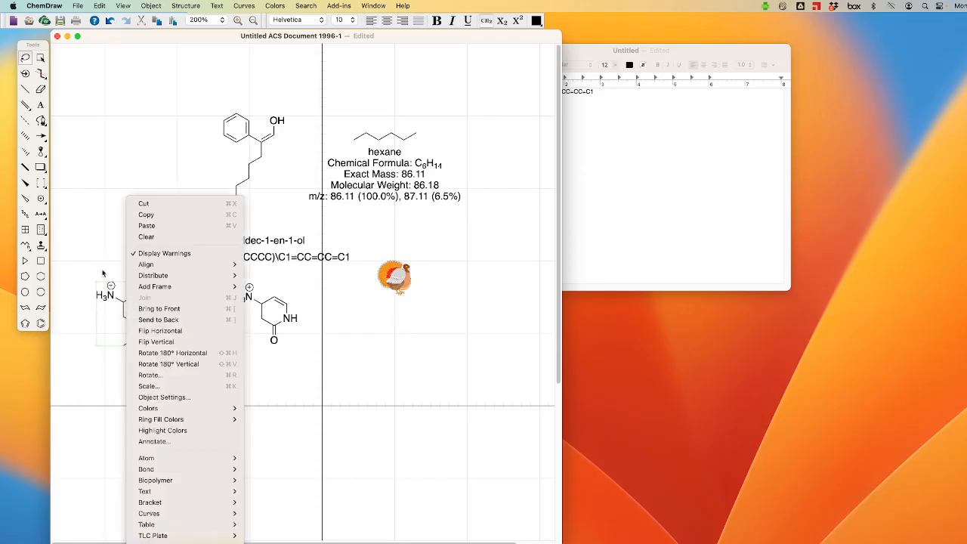
left_click(117, 304)
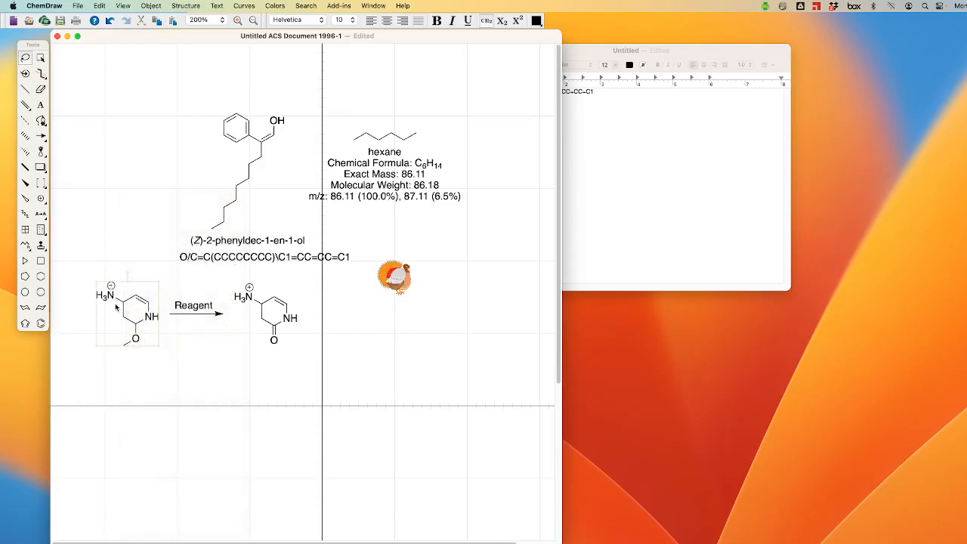
left_click(100, 6)
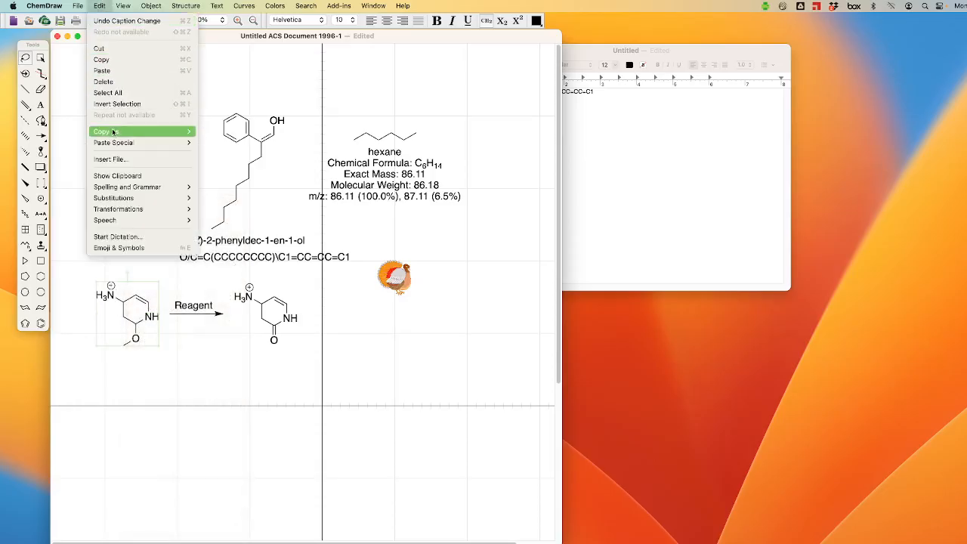
mouse_move(114, 133)
left_click(219, 133)
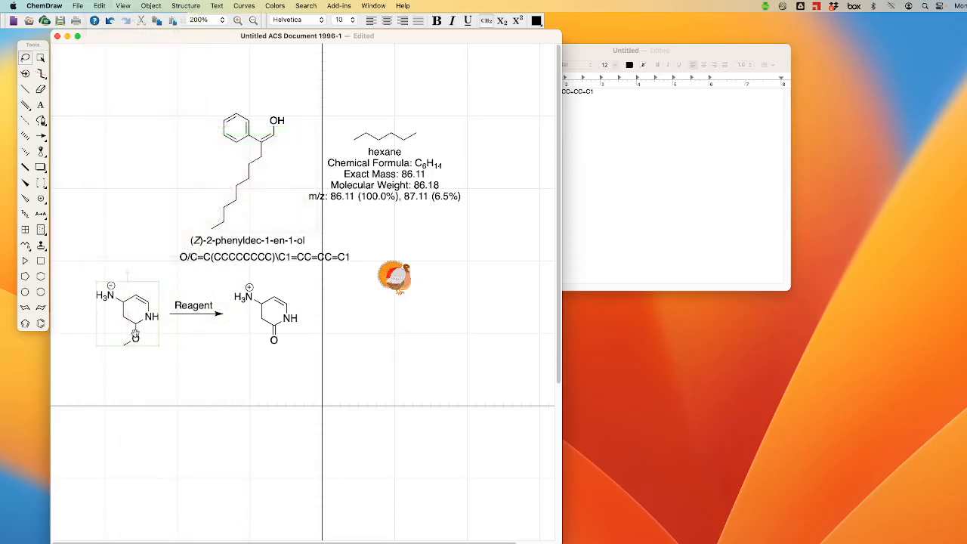
Paste the starting structure's SMILES string as text below it in the reaction scheme
left_click(41, 104)
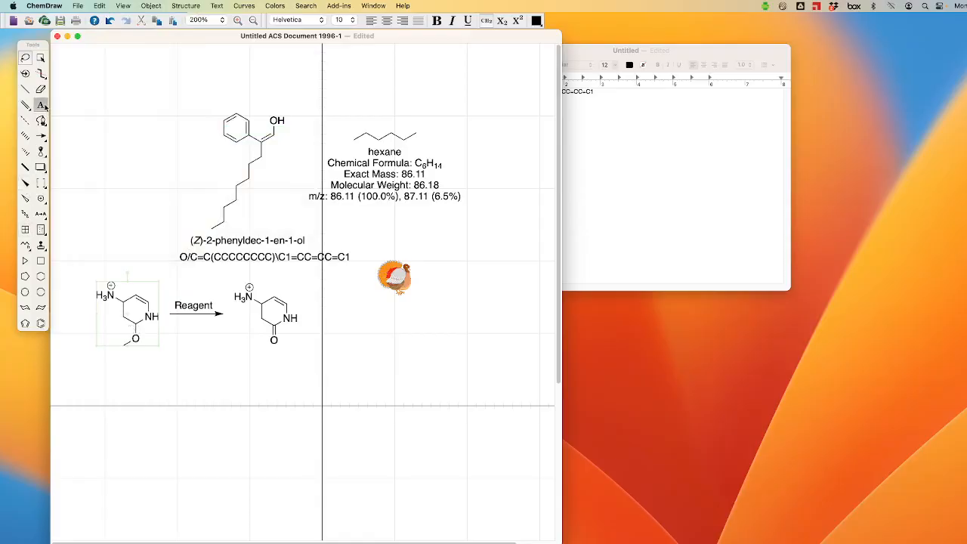
left_click(94, 367)
key("super+v")
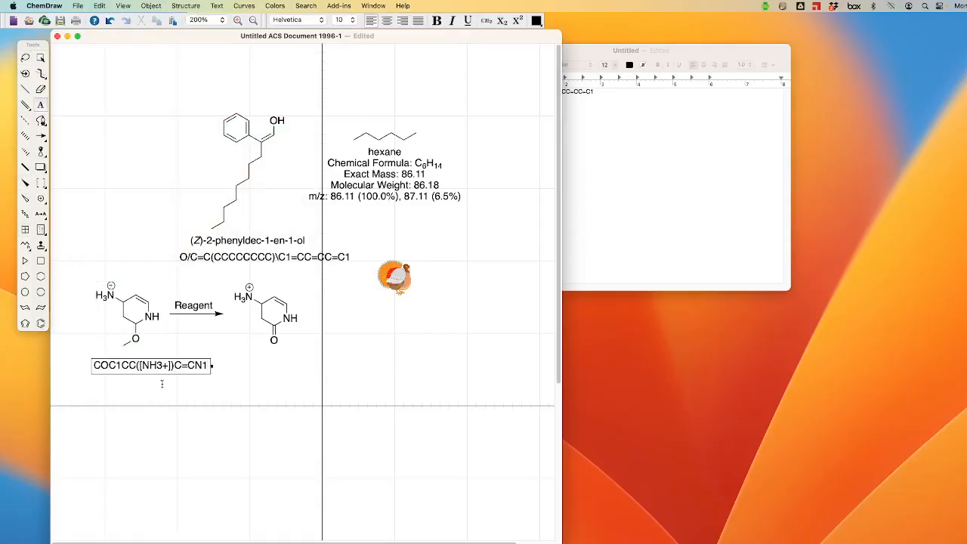
left_click(163, 384)
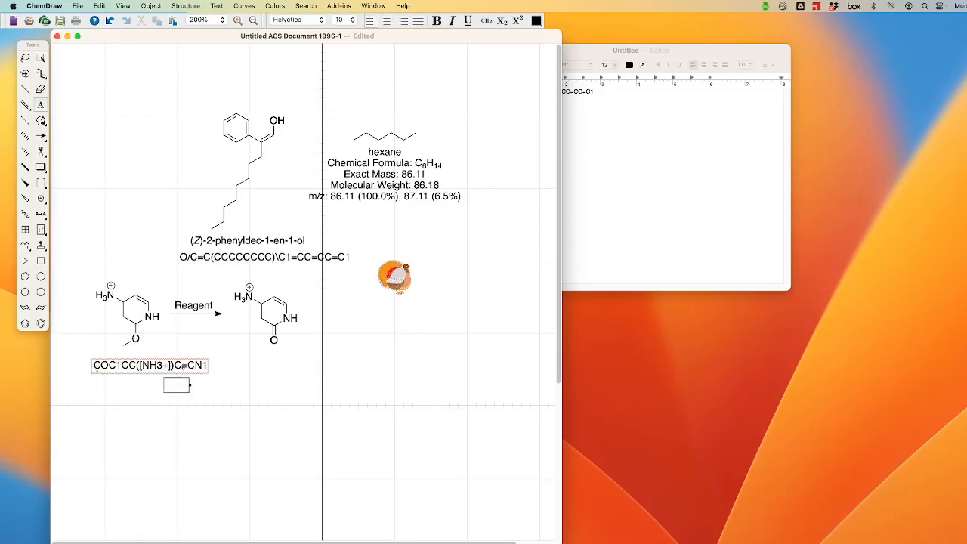
left_click(220, 362)
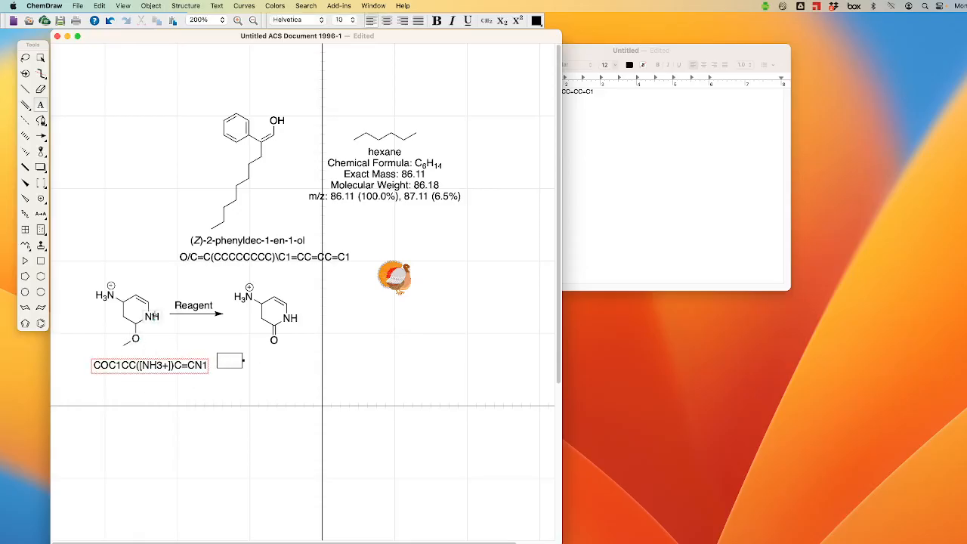